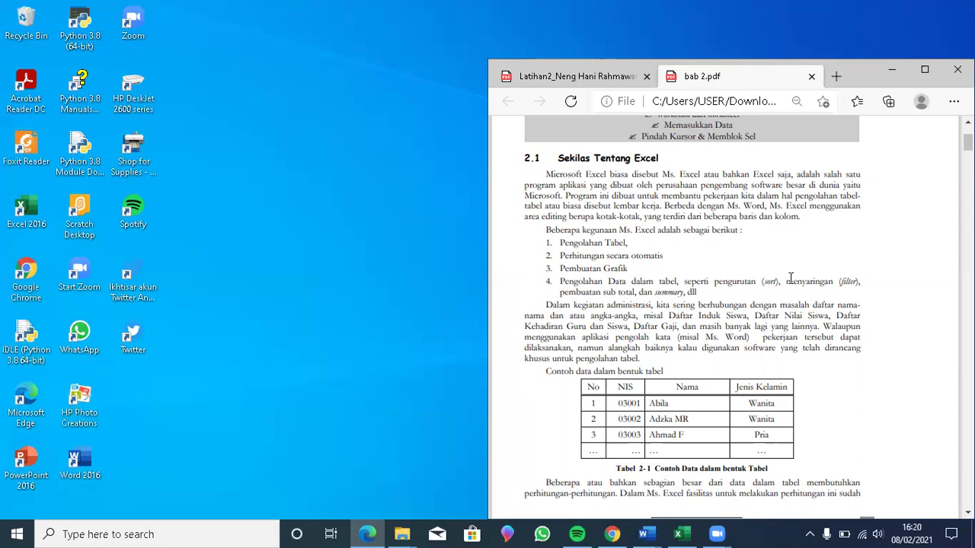
- Dismiss the Windows licence notice and read section 2.1 of bab 2.pdf on Excel's uses, with its example tables and chart
scroll(790, 278, "down", 1)
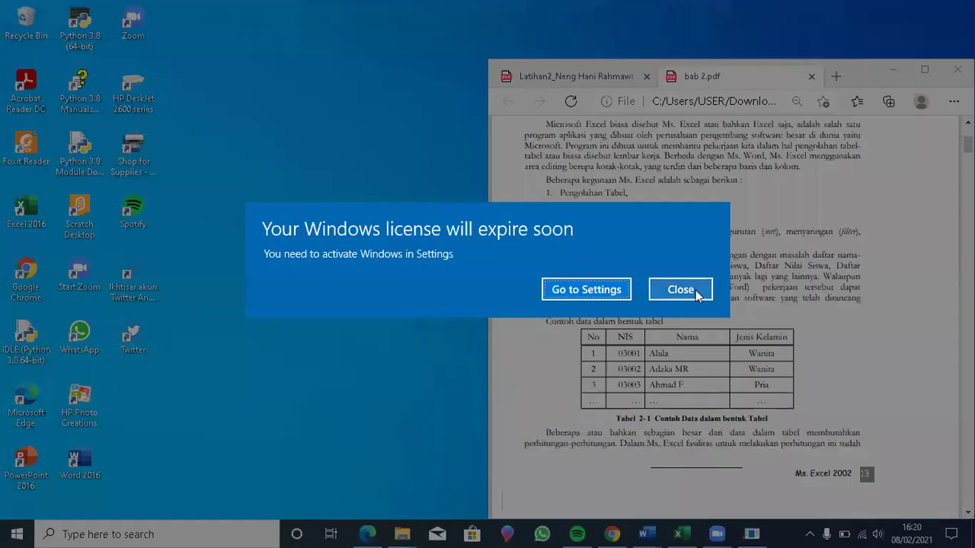
left_click(679, 289)
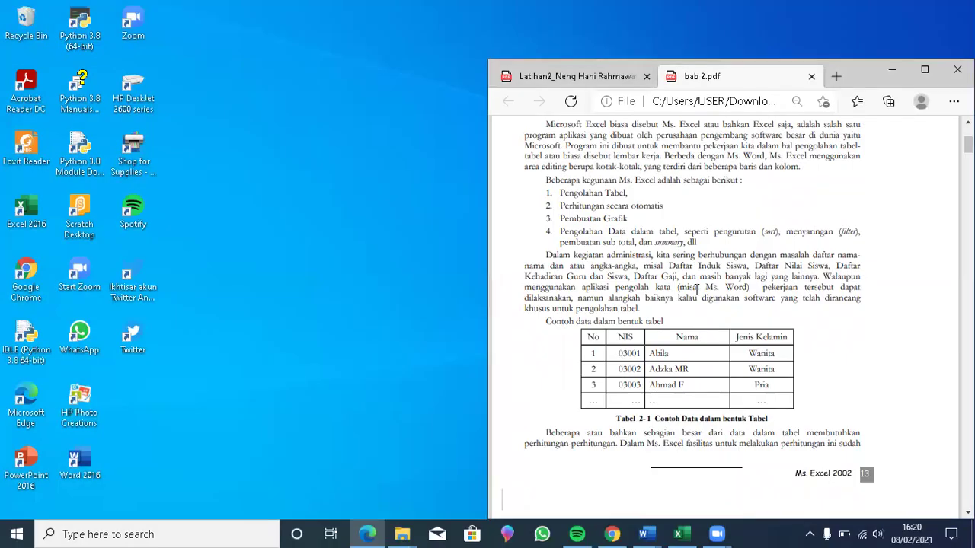
scroll(696, 288, "down", 1)
scroll(696, 288, "down", 3)
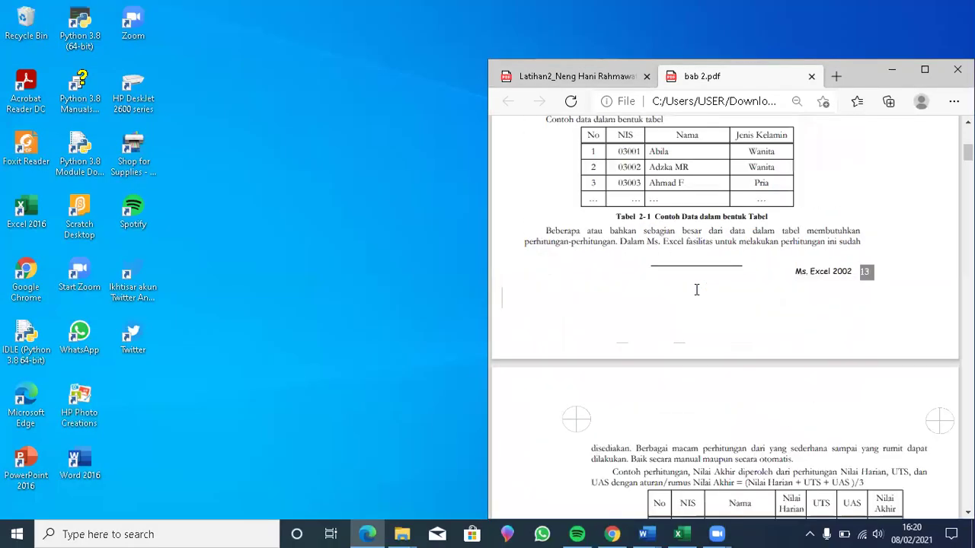
scroll(696, 289, "down", 2)
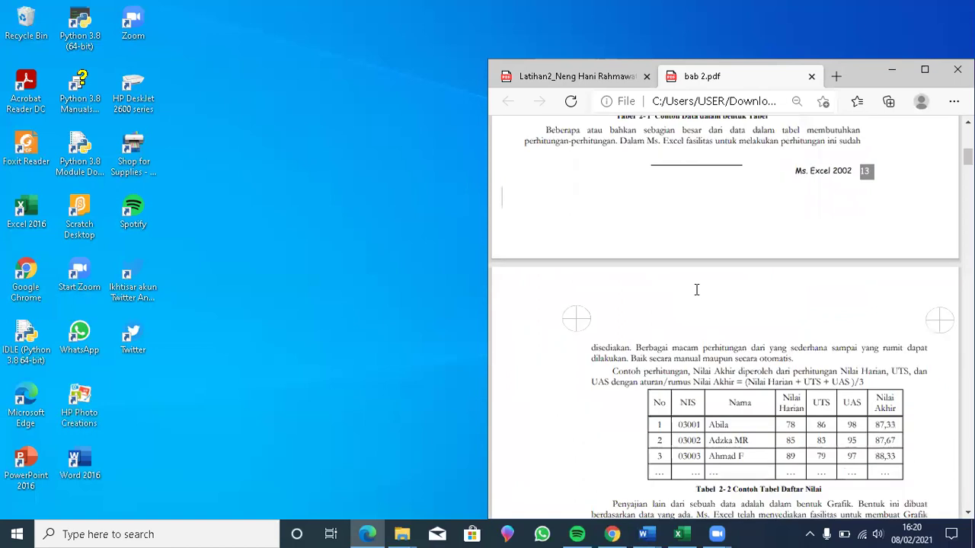
scroll(696, 289, "down", 1)
scroll(696, 289, "down", 1)
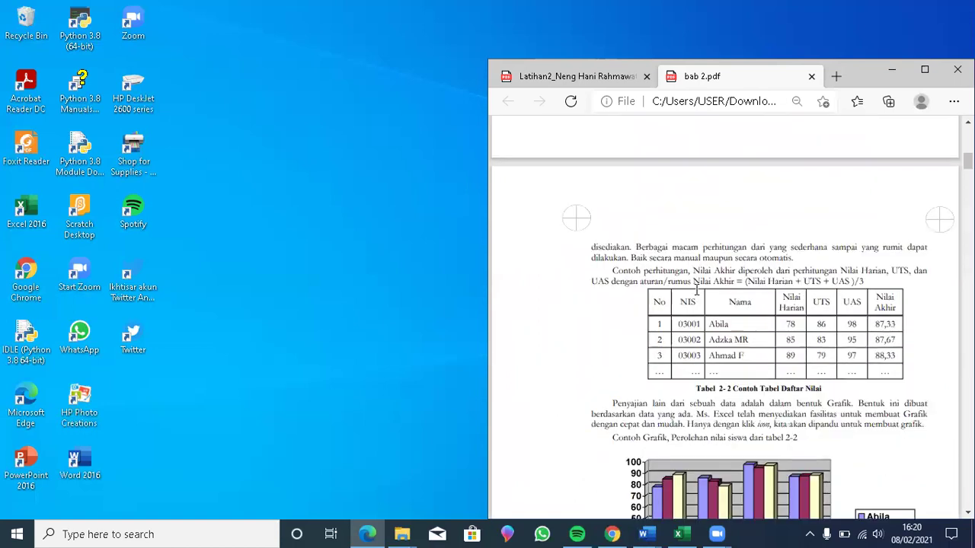
scroll(696, 289, "down", 2)
scroll(696, 289, "down", 1)
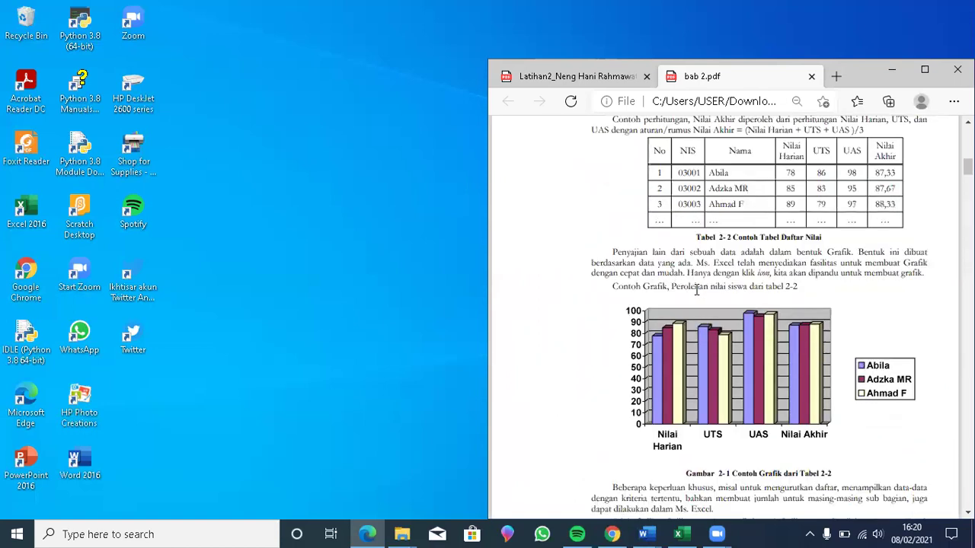
scroll(696, 289, "down", 3)
scroll(696, 289, "down", 1)
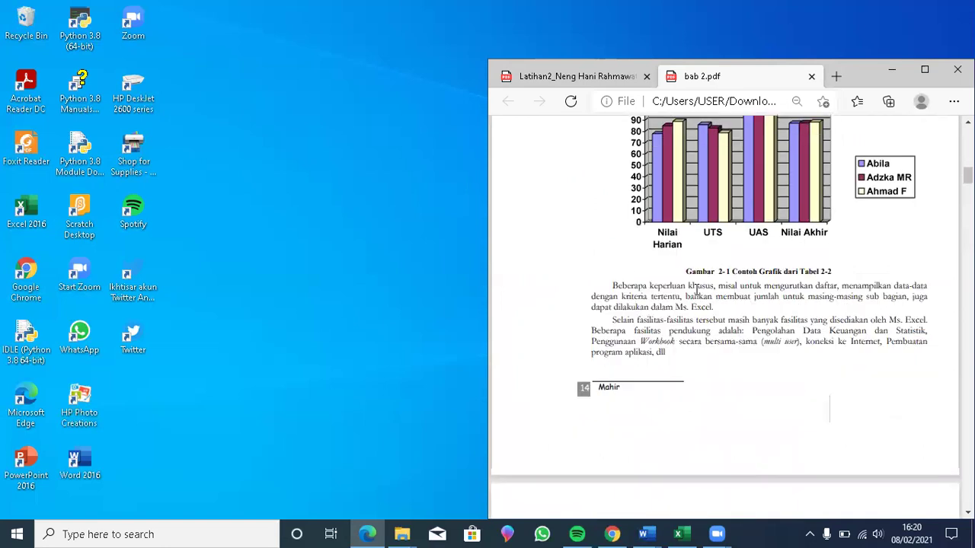
- Read section 2.2 on the ways to start and close Excel, including the Start menu and splash screen figures
scroll(696, 289, "down", 4)
scroll(696, 289, "down", 1)
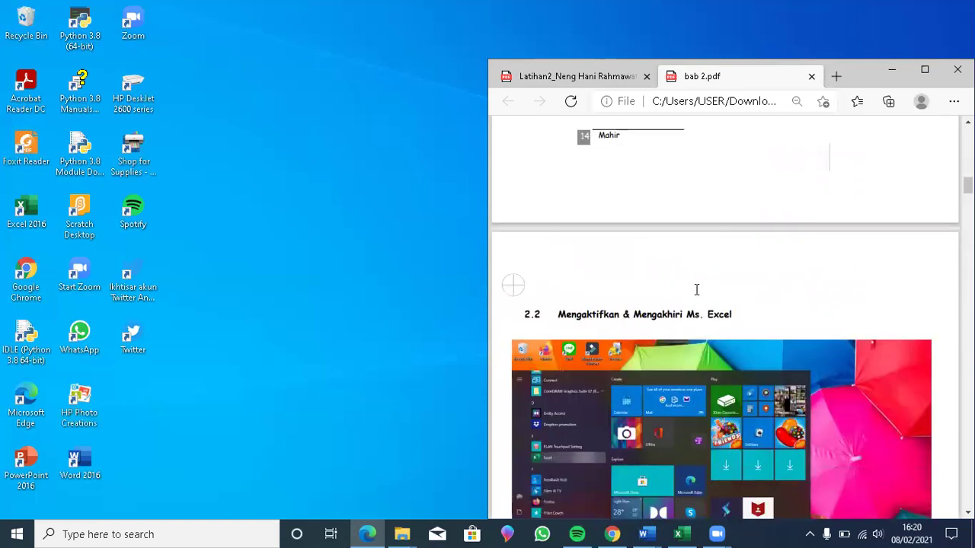
scroll(696, 290, "down", 1)
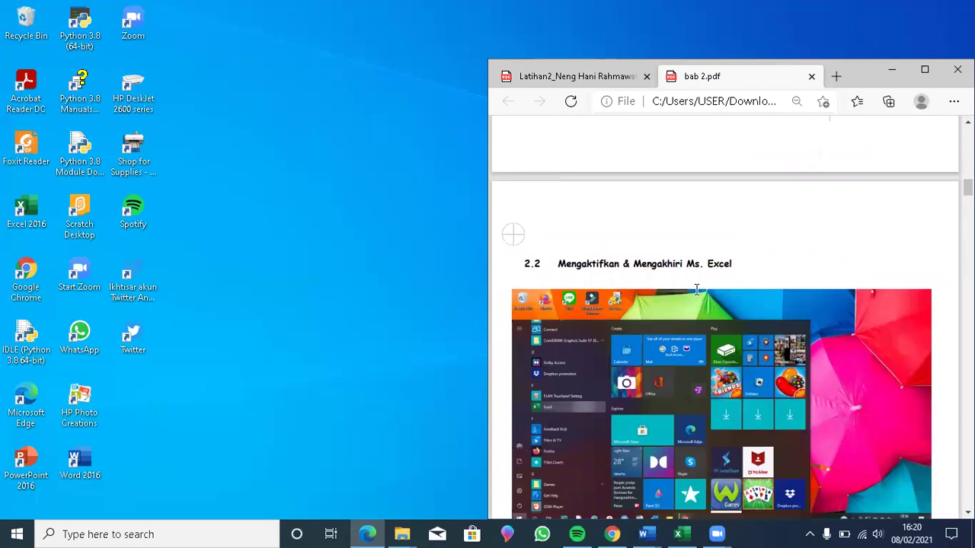
scroll(696, 290, "down", 1)
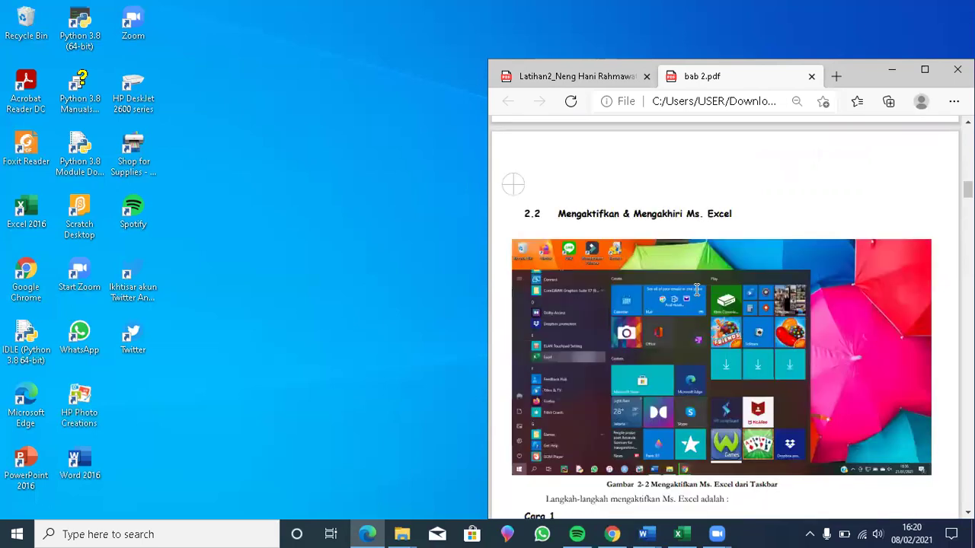
scroll(696, 290, "down", 1)
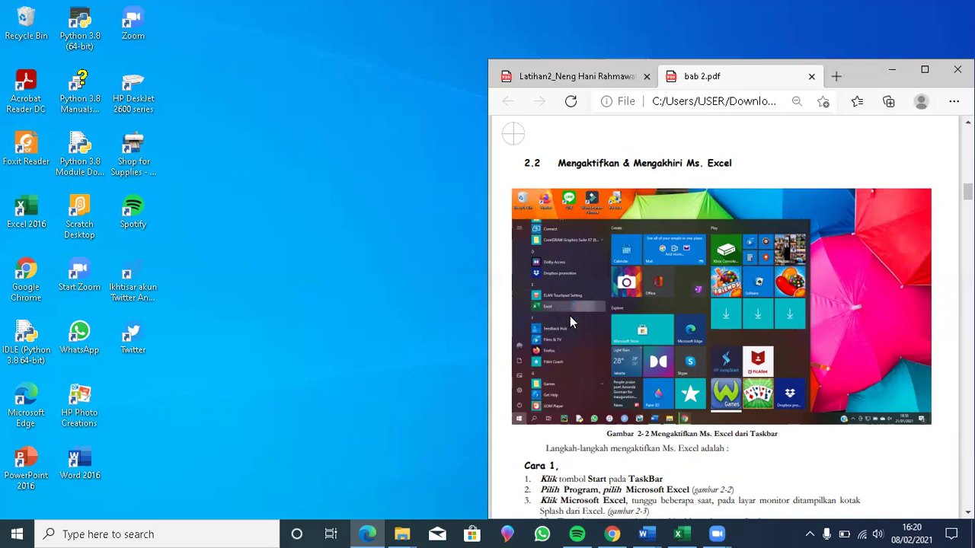
scroll(573, 319, "down", 1)
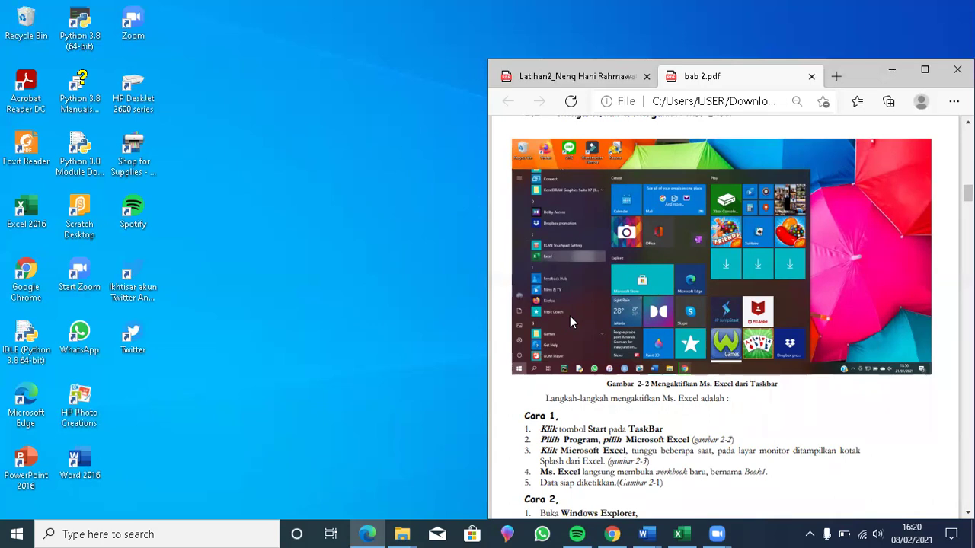
scroll(572, 321, "down", 1)
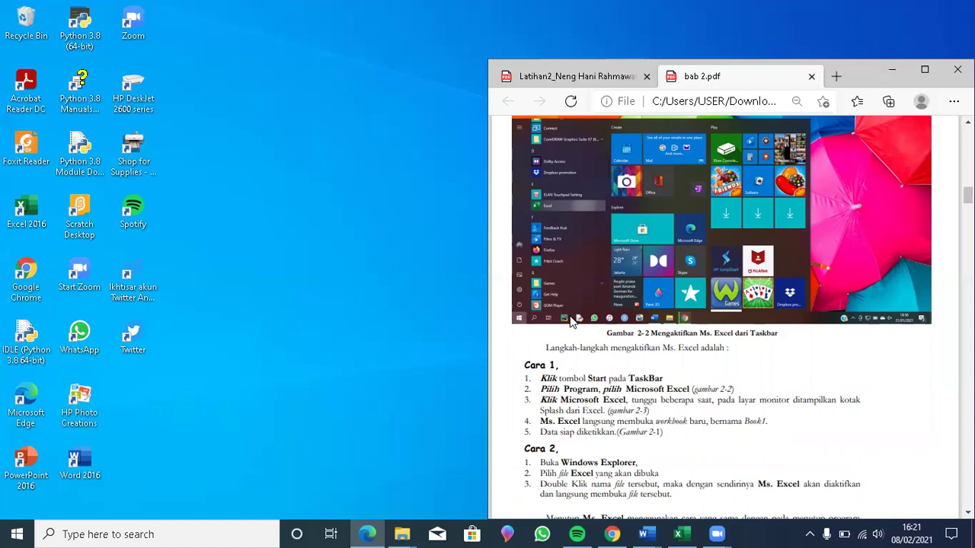
scroll(572, 322, "down", 1)
scroll(573, 322, "down", 3)
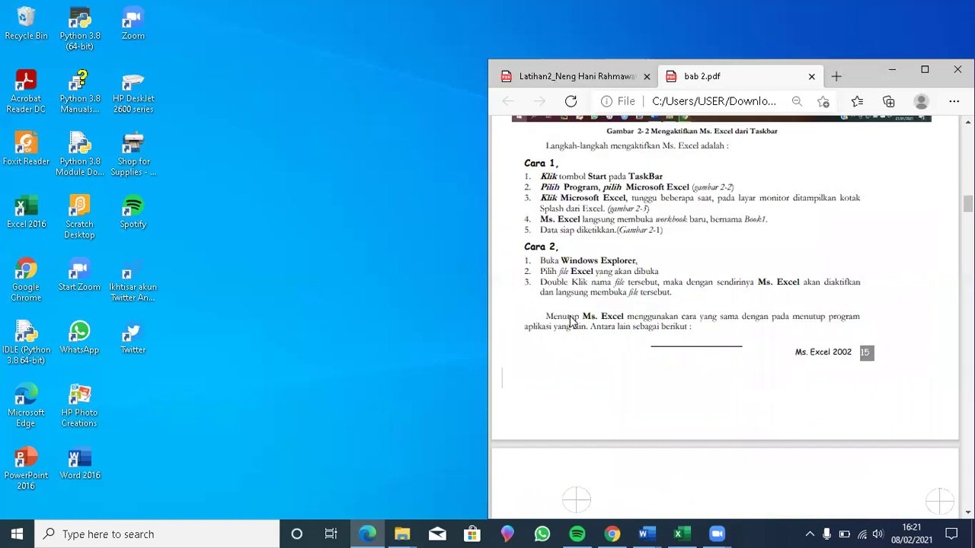
scroll(573, 322, "down", 2)
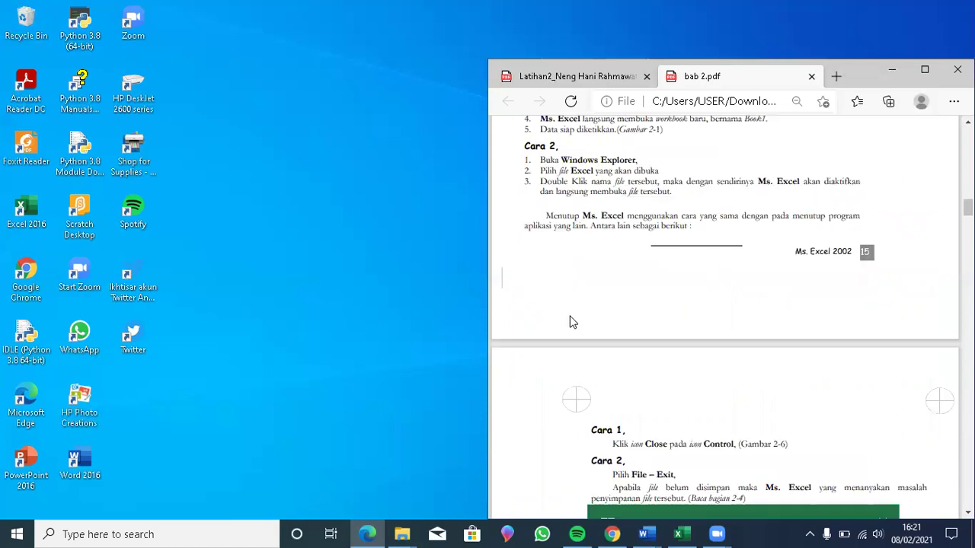
scroll(573, 322, "down", 2)
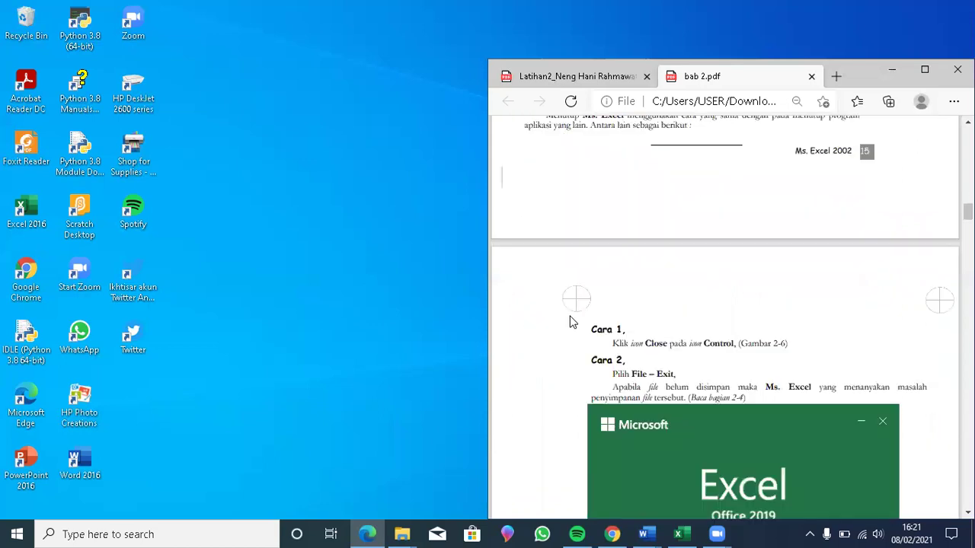
scroll(573, 322, "down", 1)
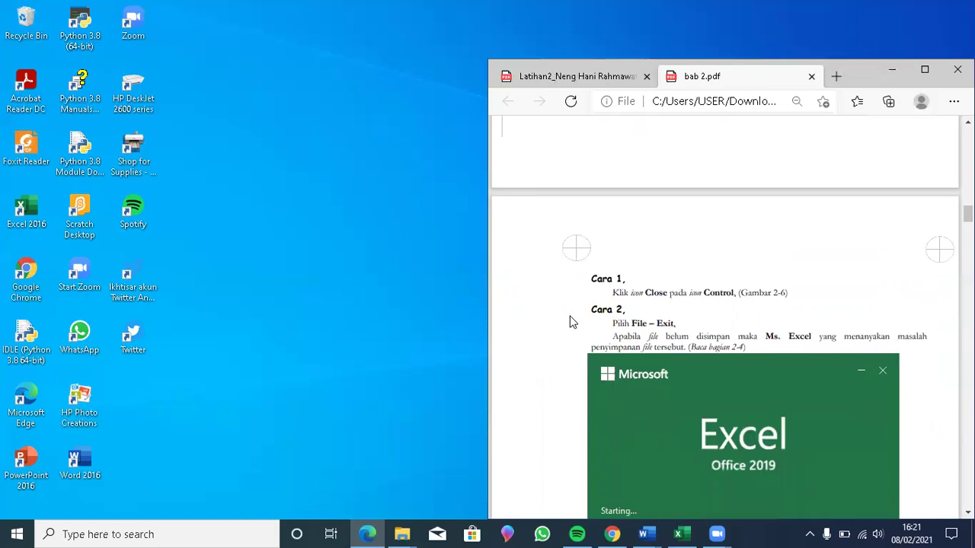
scroll(572, 322, "down", 1)
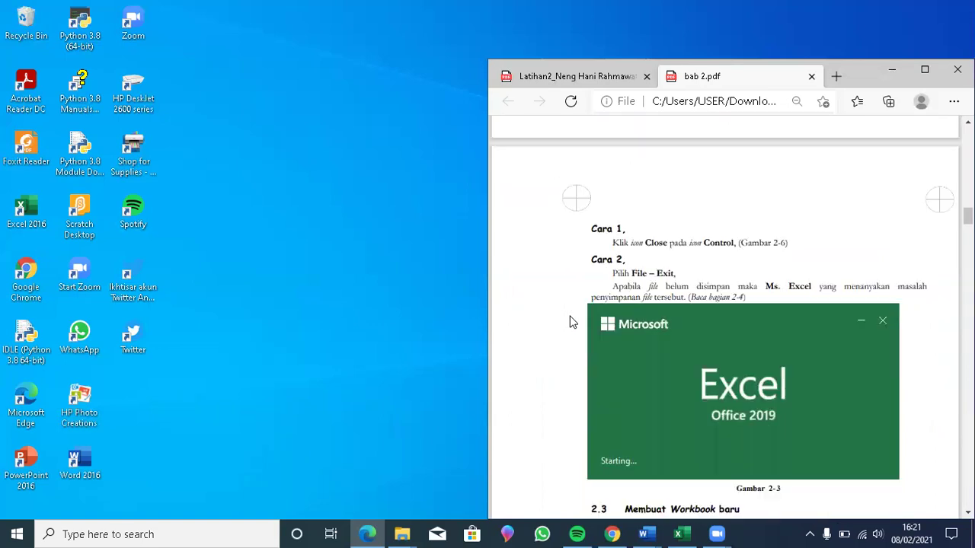
- Read section 2.3 on creating a new workbook, including the New Workbook dialog figure and its numbered instructions
scroll(573, 322, "down", 2)
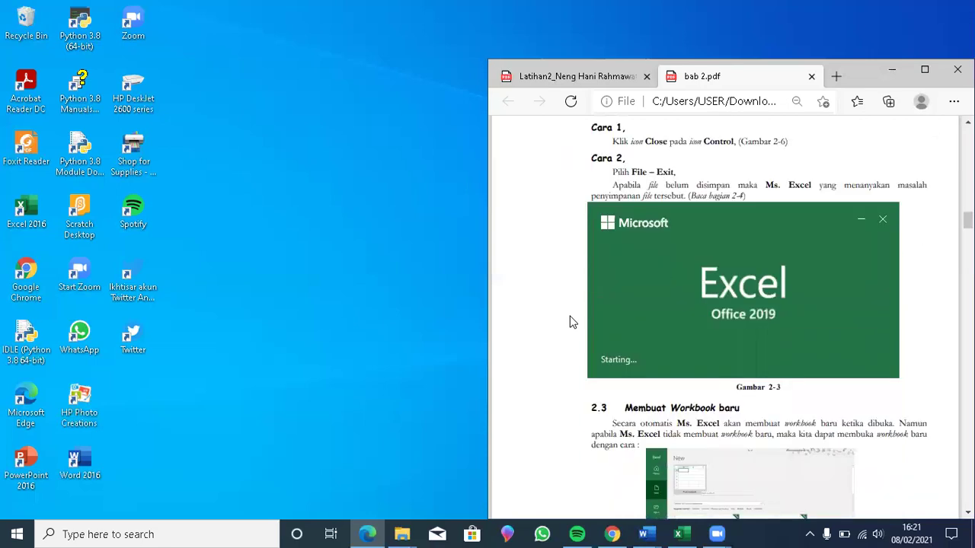
scroll(573, 322, "down", 1)
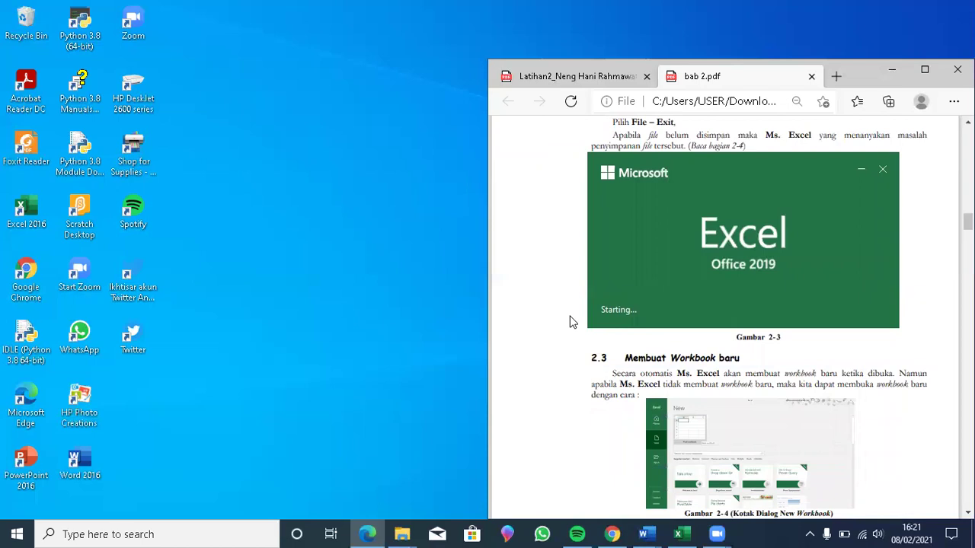
scroll(572, 322, "down", 1)
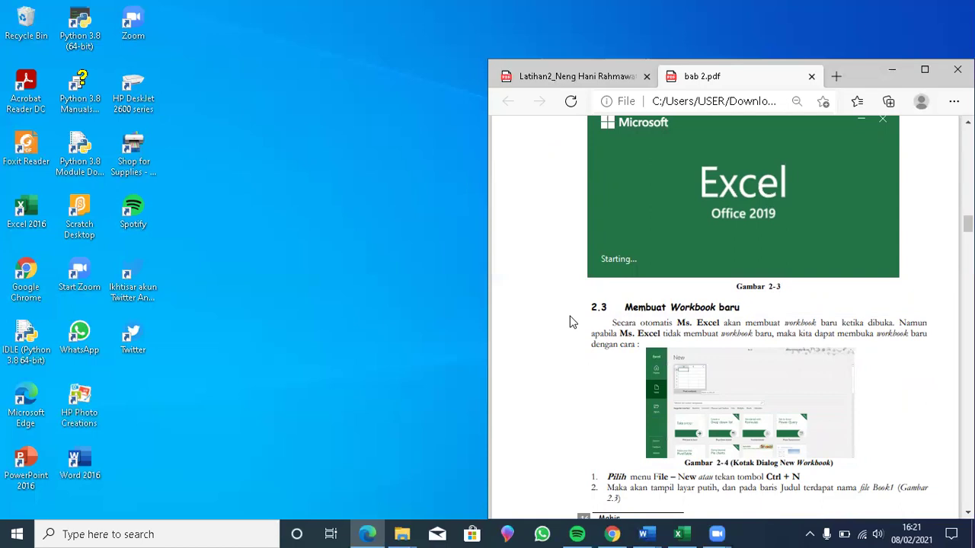
scroll(573, 322, "down", 1)
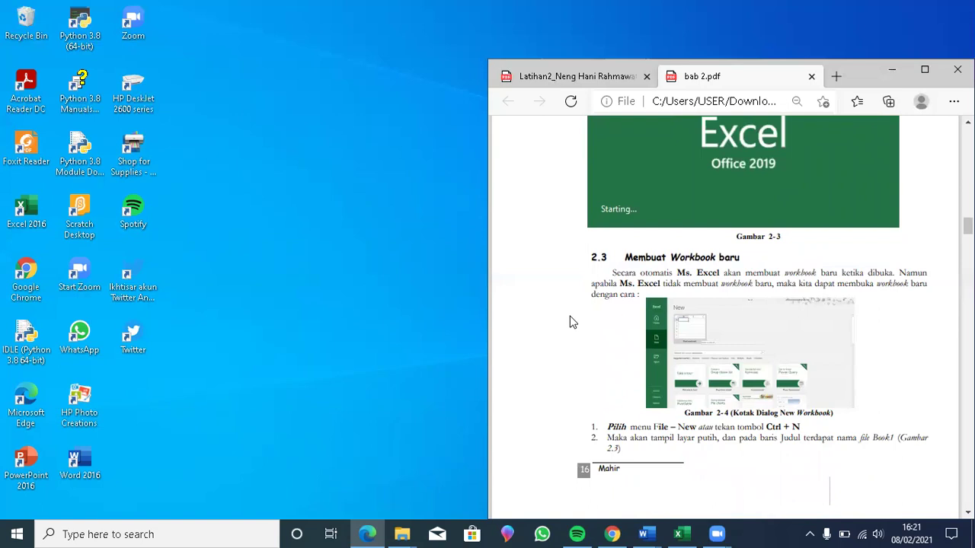
scroll(573, 322, "down", 1)
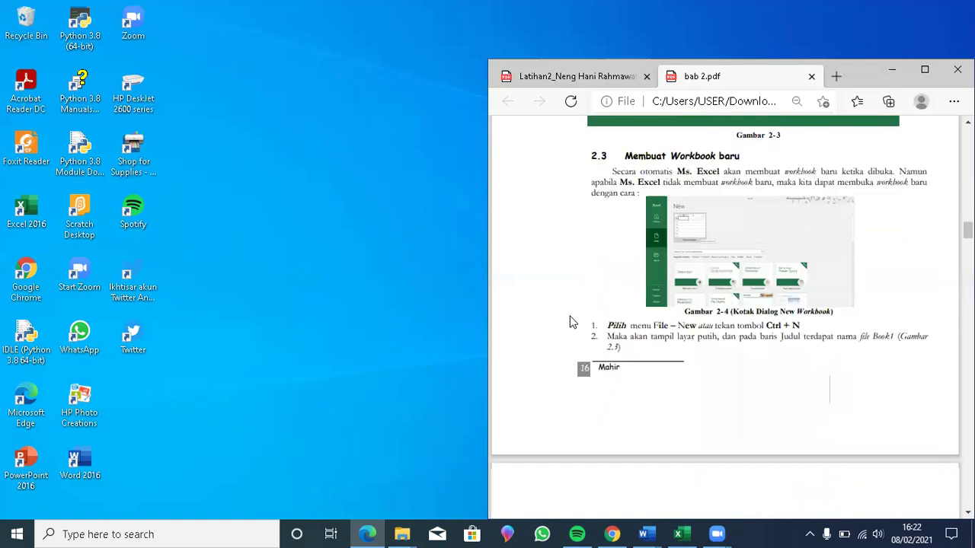
scroll(573, 322, "down", 1)
scroll(573, 322, "down", 1)
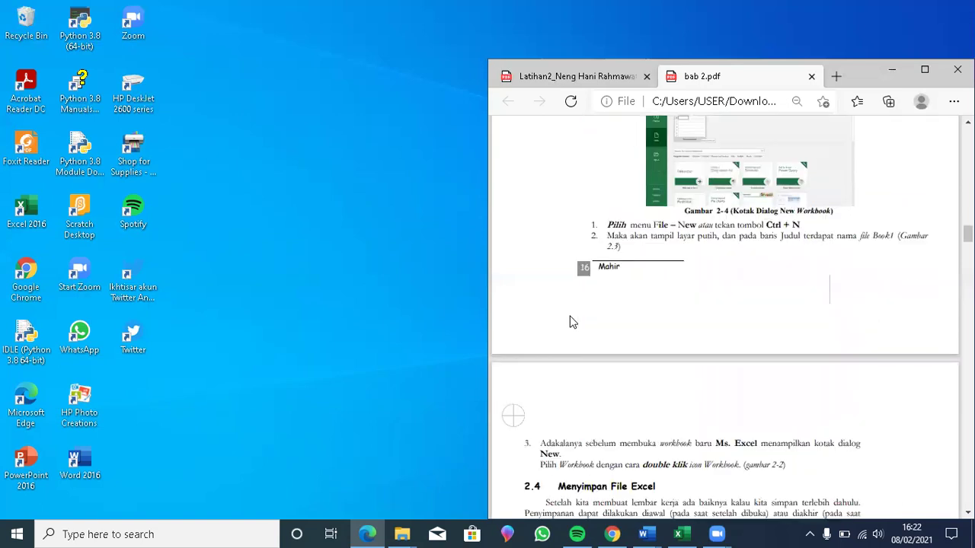
- Read section 2.4 on saving an Excel file, covering the Save As dialog, first-time saving and subsequent saving
scroll(573, 322, "down", 2)
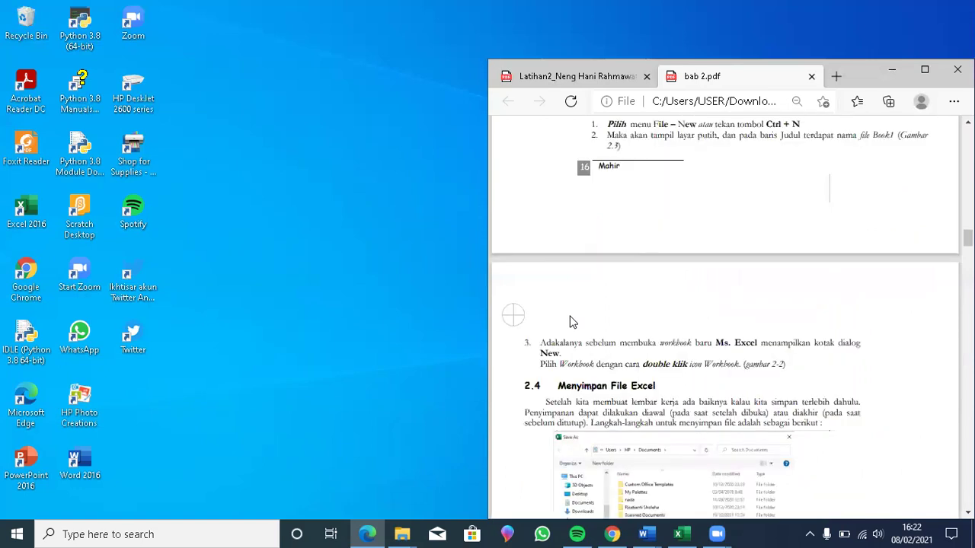
scroll(573, 322, "down", 2)
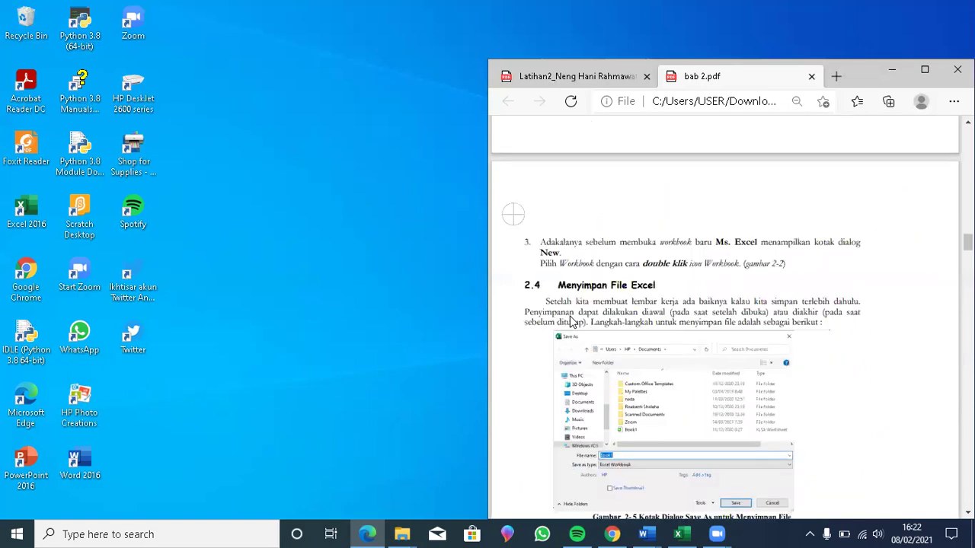
scroll(573, 322, "down", 1)
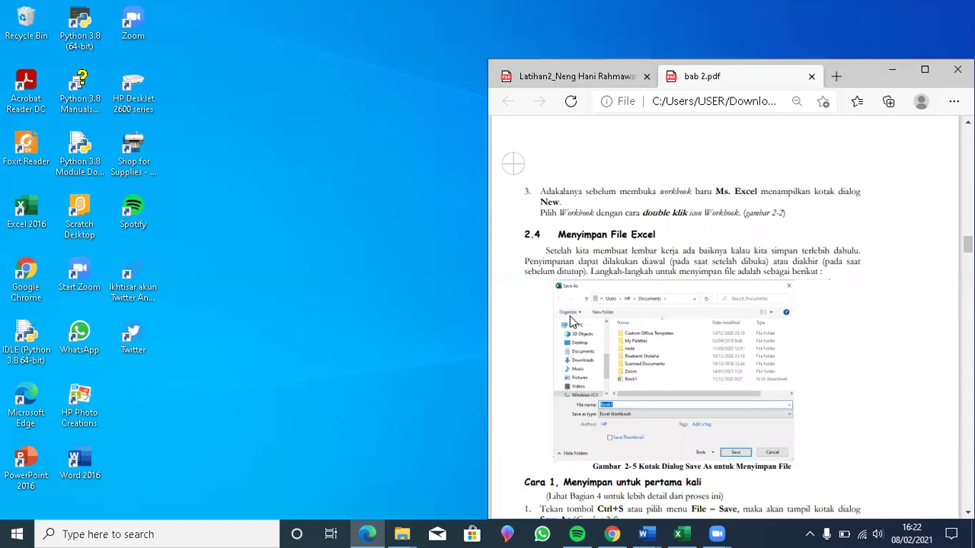
scroll(573, 322, "down", 1)
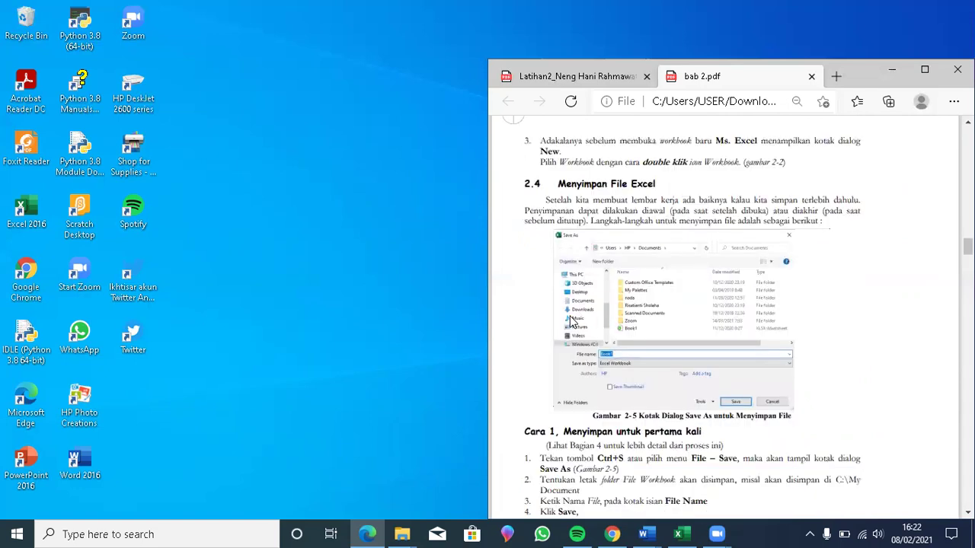
scroll(572, 322, "down", 1)
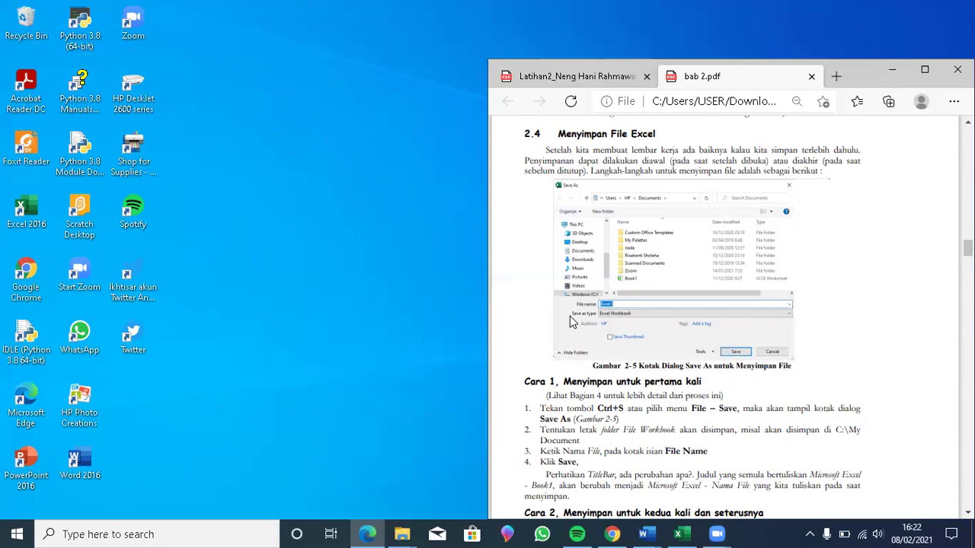
scroll(573, 322, "down", 1)
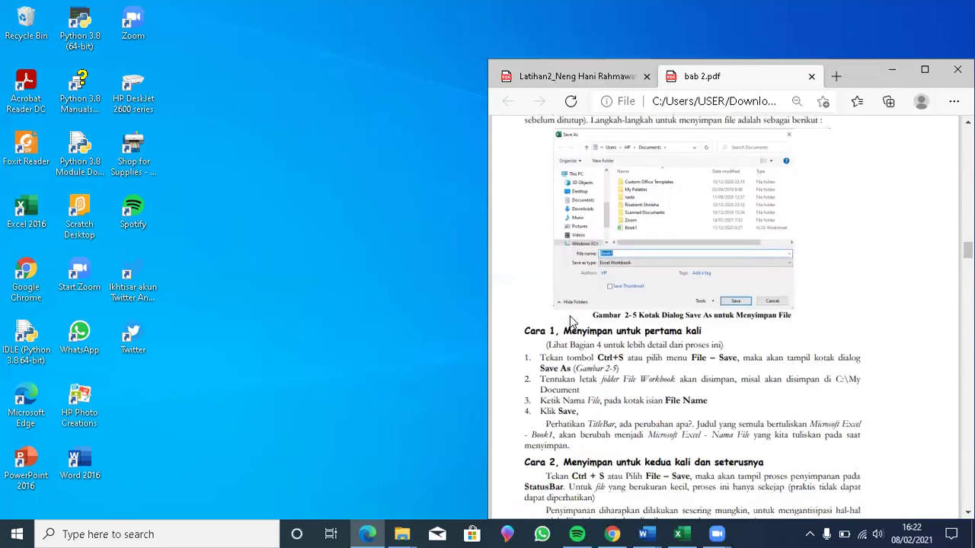
scroll(573, 322, "down", 1)
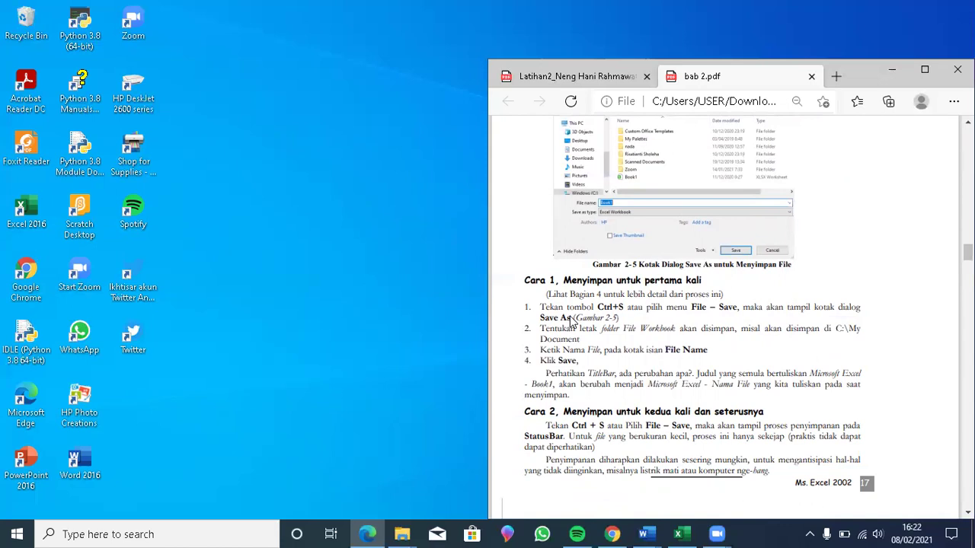
scroll(573, 323, "down", 1)
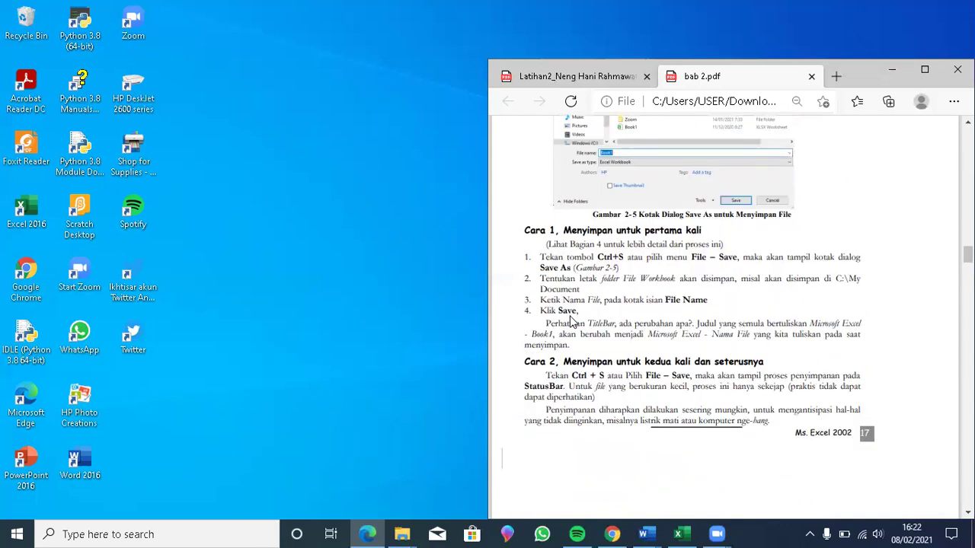
scroll(572, 323, "down", 1)
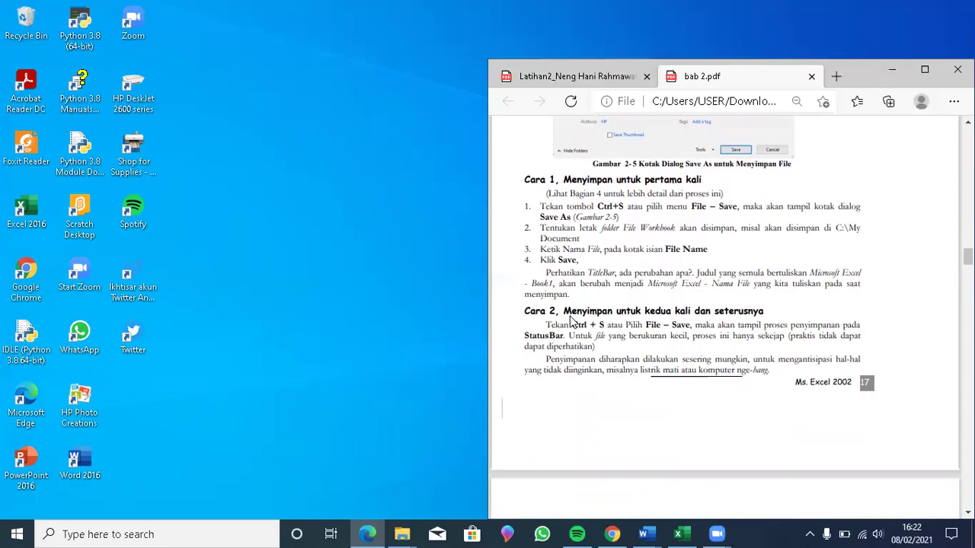
- Read section 2.5 on the parts of the Excel window, including the labelled screen in Gambar 2-6
scroll(573, 323, "down", 4)
scroll(572, 322, "down", 1)
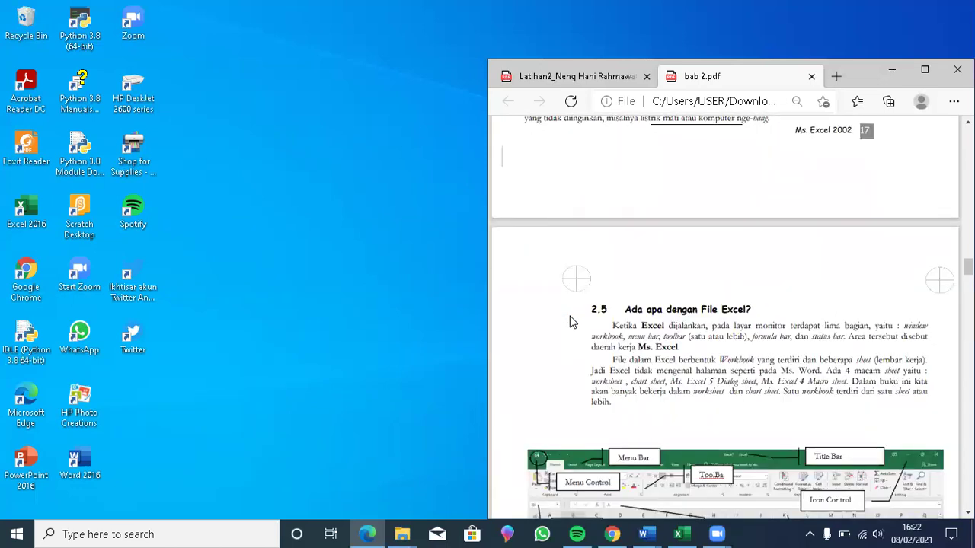
scroll(573, 323, "down", 2)
scroll(572, 323, "down", 1)
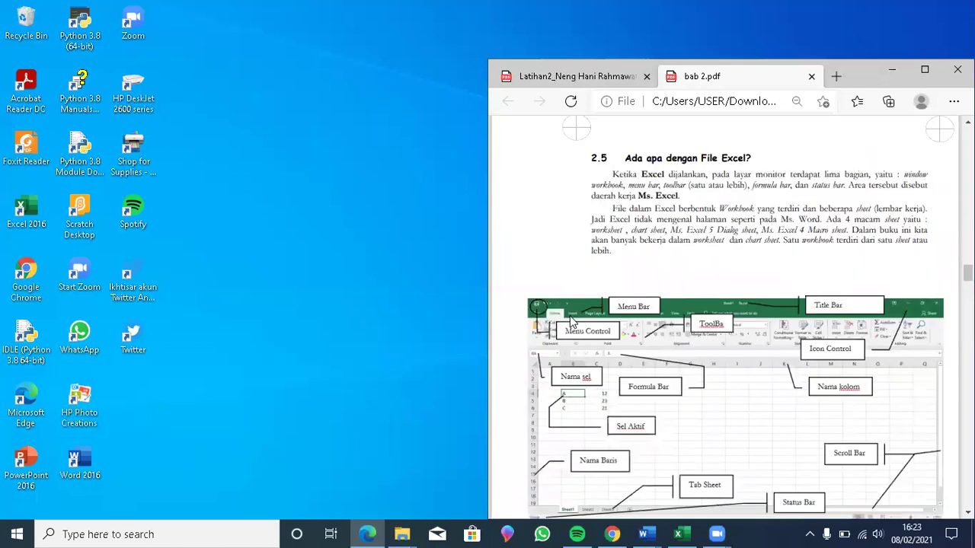
scroll(573, 323, "down", 1)
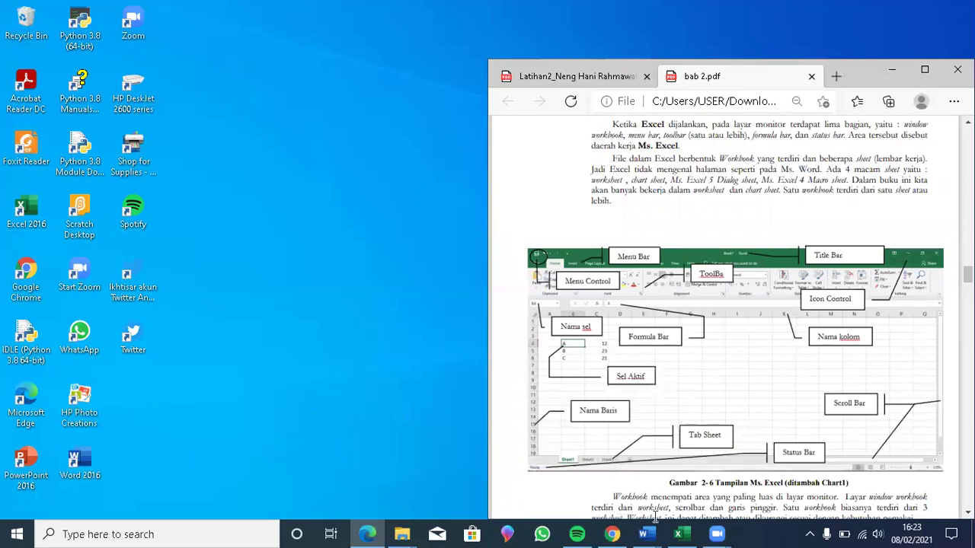
- Switch to the Book1 workbook in Excel beside the PDF and dismiss the Windows licence notice
left_click(688, 531)
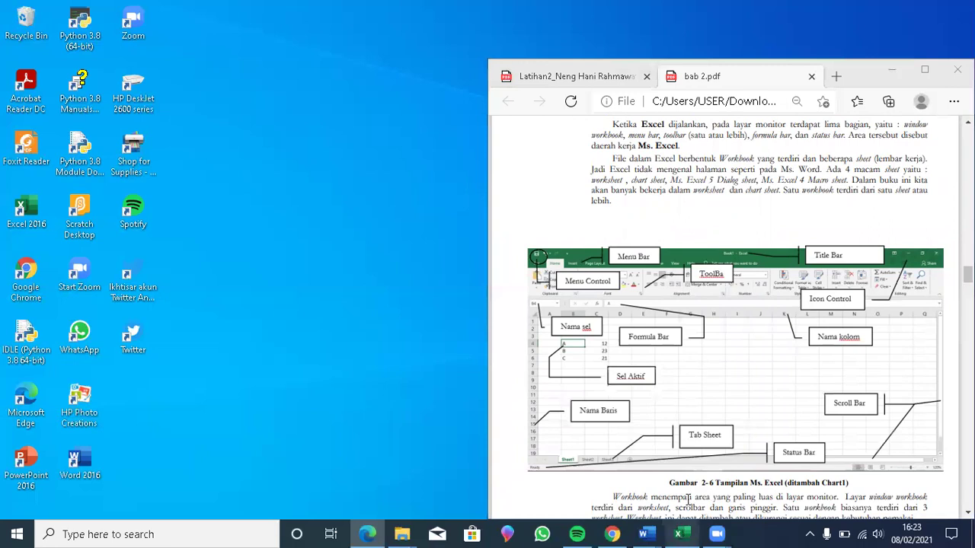
mouse_move(682, 531)
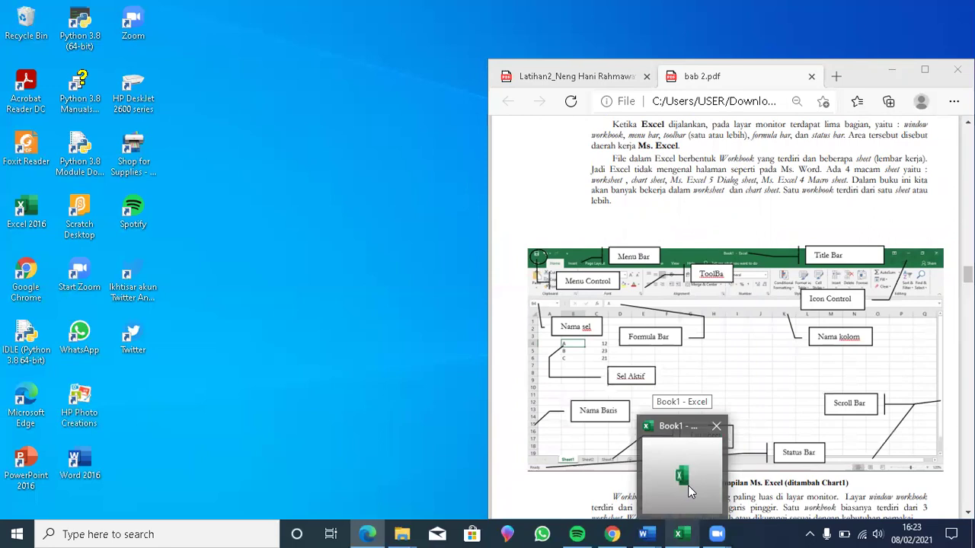
left_click(688, 485)
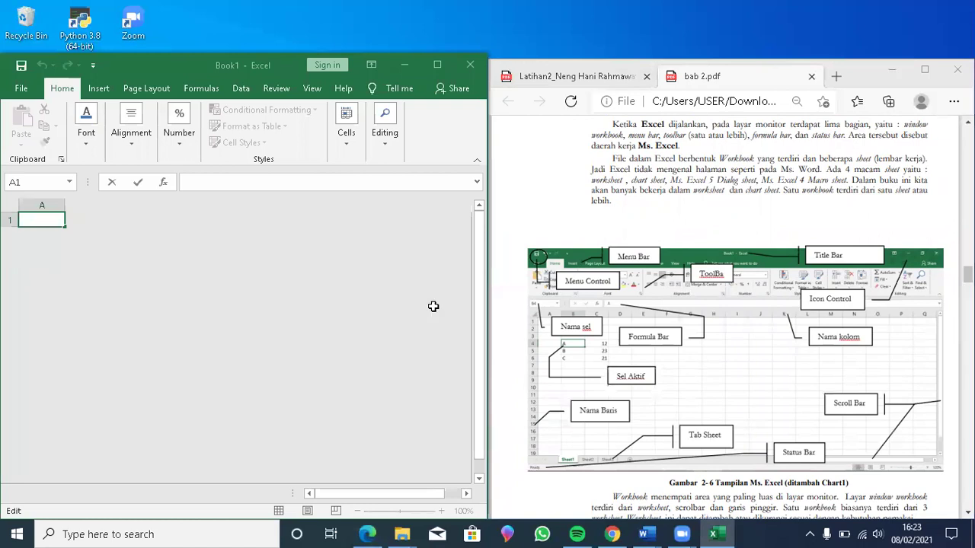
left_click(570, 261)
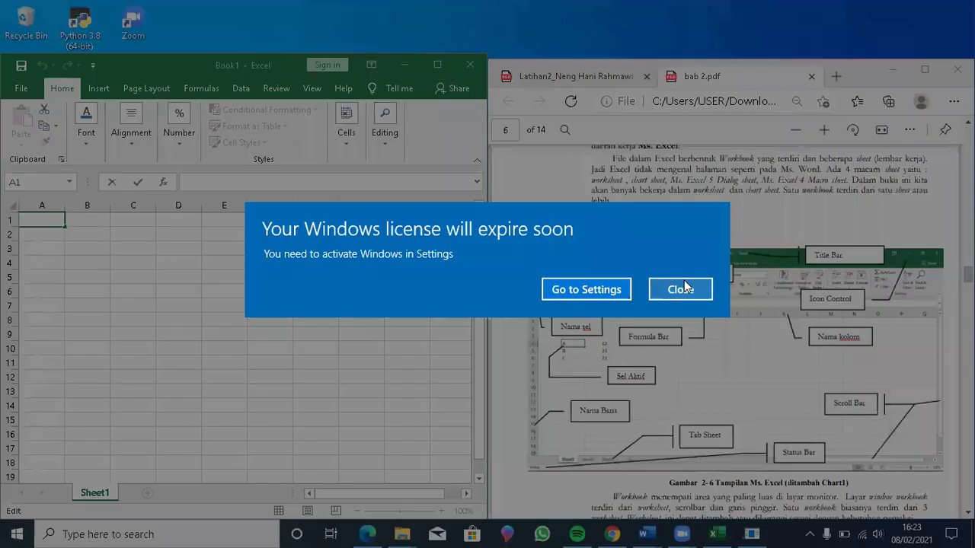
left_click(620, 287)
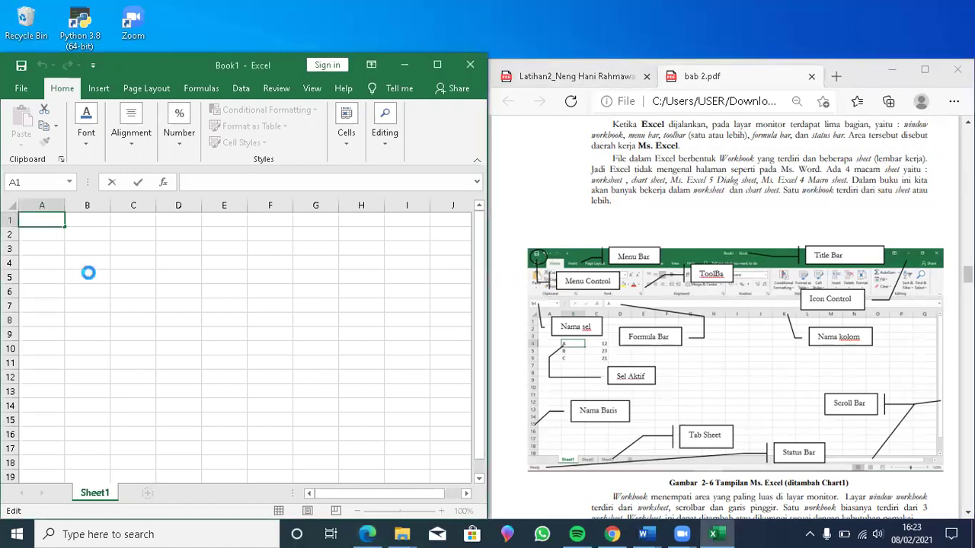
- Select cell B5 in Sheet1 and move the active cell down column B to B10
left_click(88, 275)
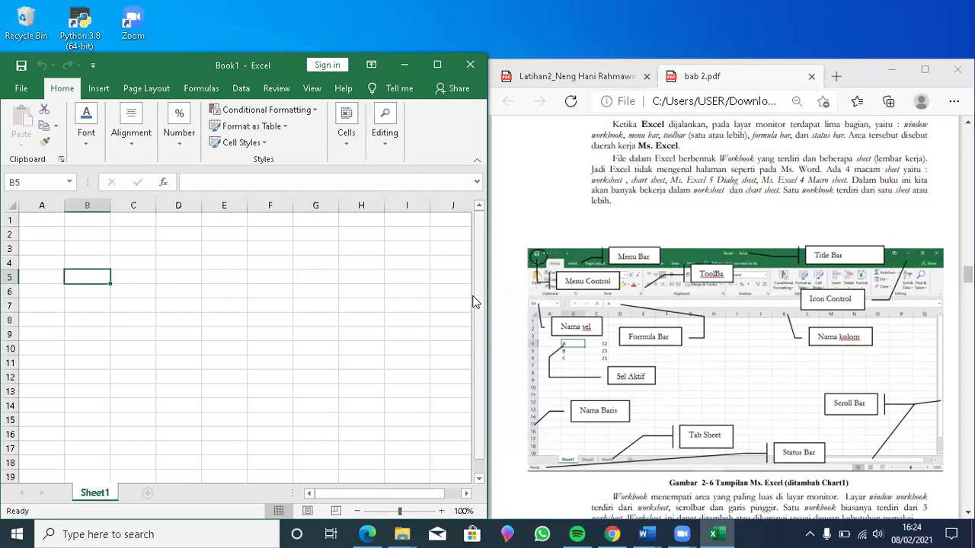
scroll(480, 352, "down", 1)
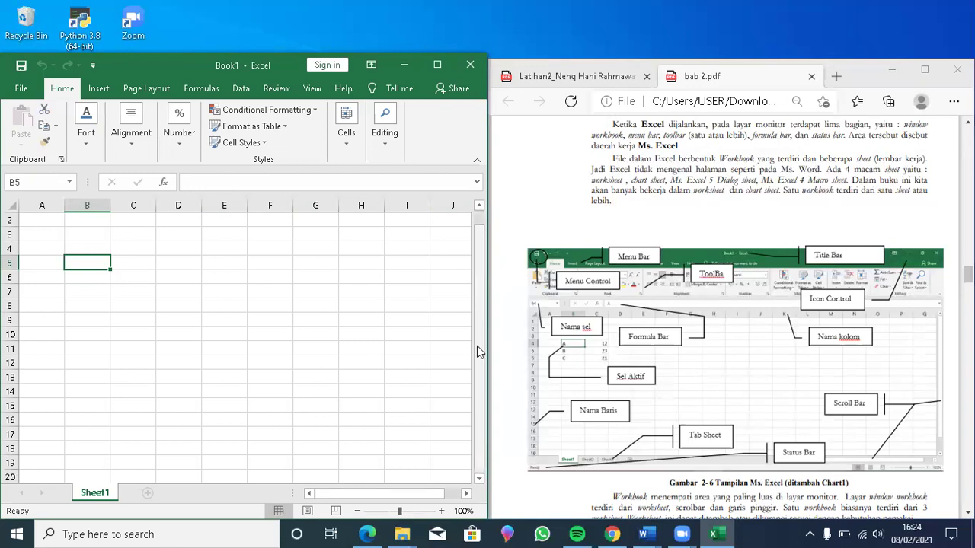
key("Down")
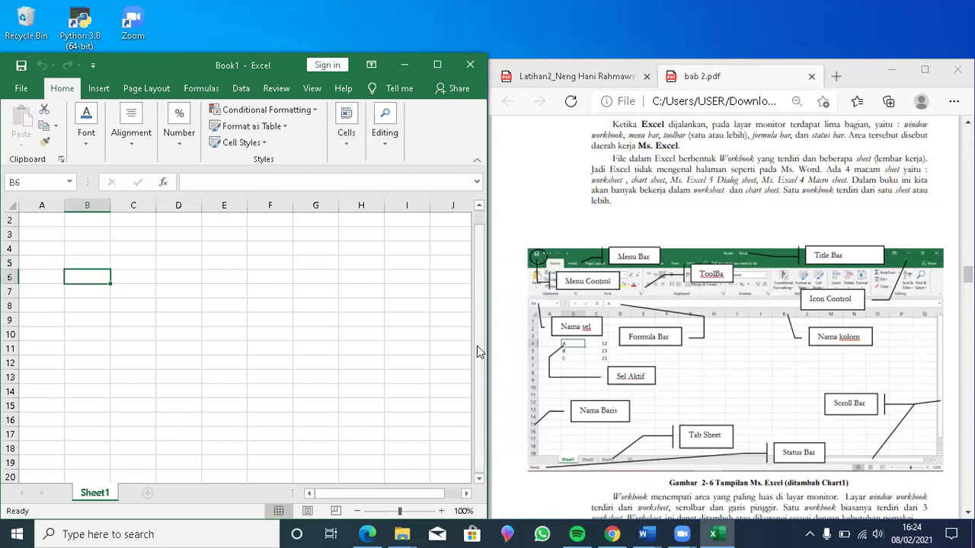
key("Down")
key("Down")
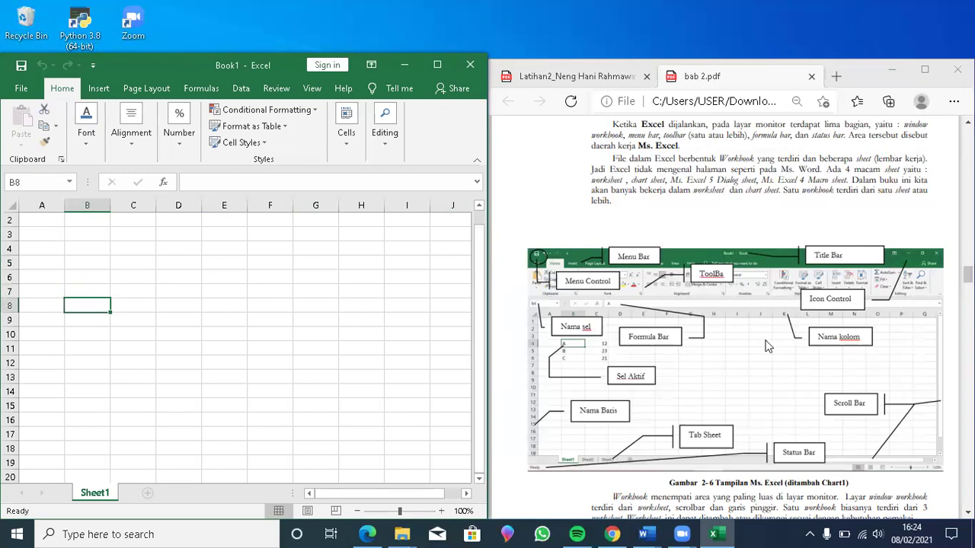
key("Down")
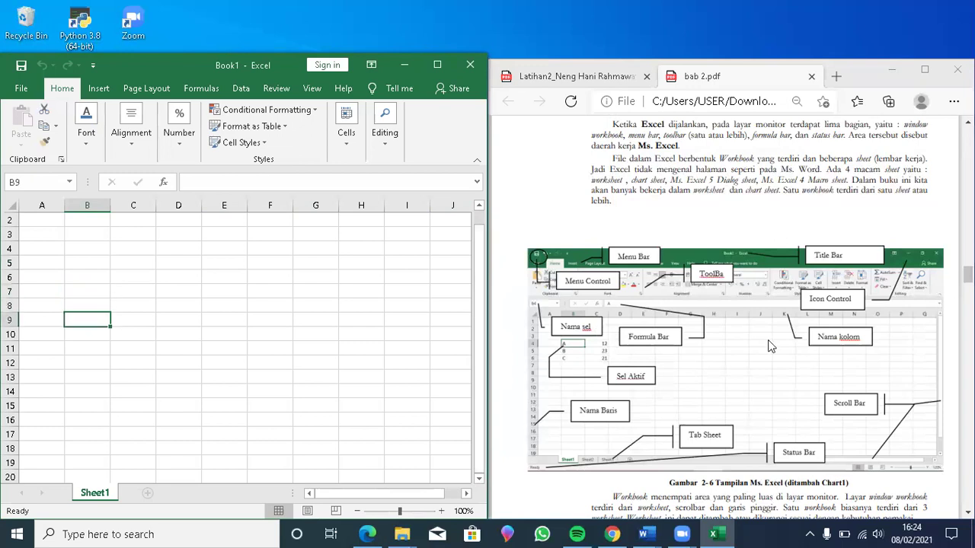
key("Down")
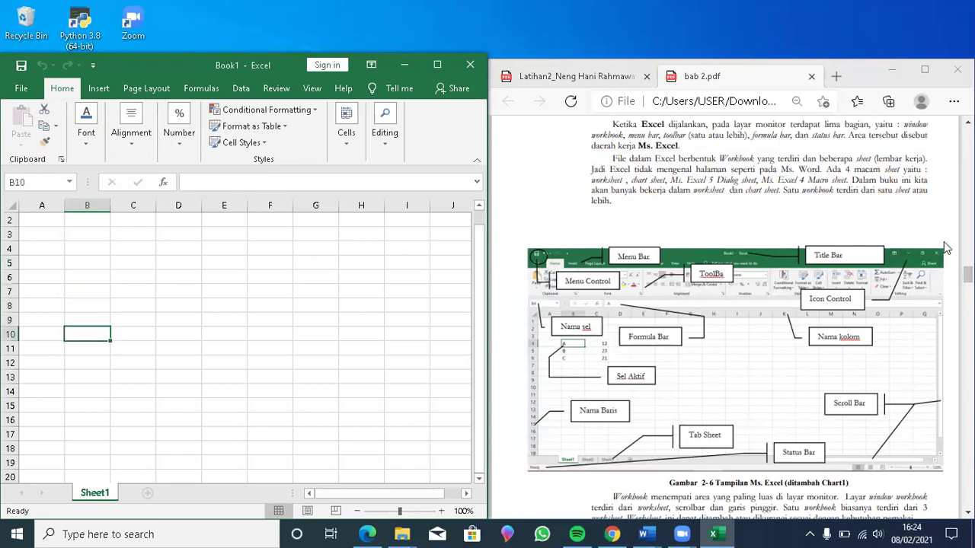
- Return to bab 2.pdf in Edge and read the end of section 2.5 and section 2.6 on navigating a workbook
left_click(893, 196)
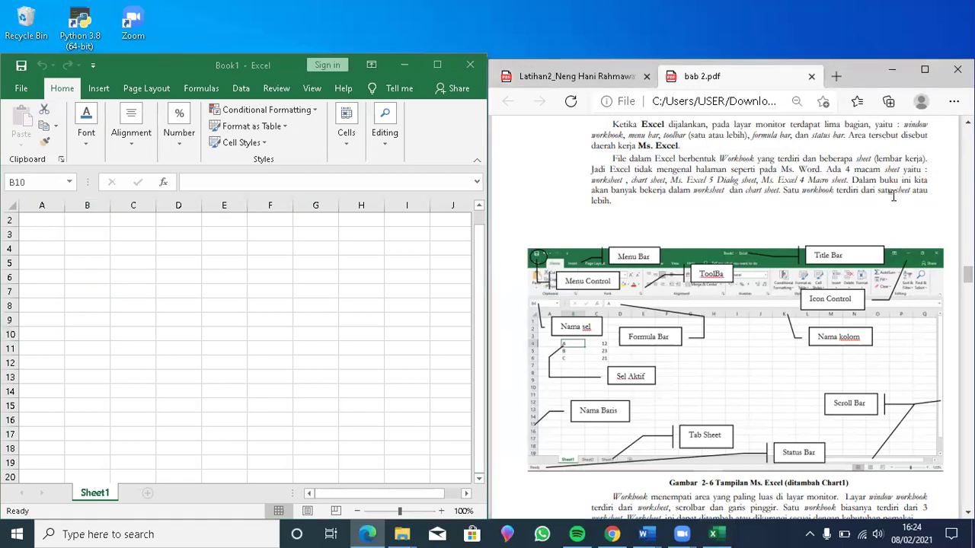
scroll(894, 197, "down", 1)
scroll(893, 196, "down", 3)
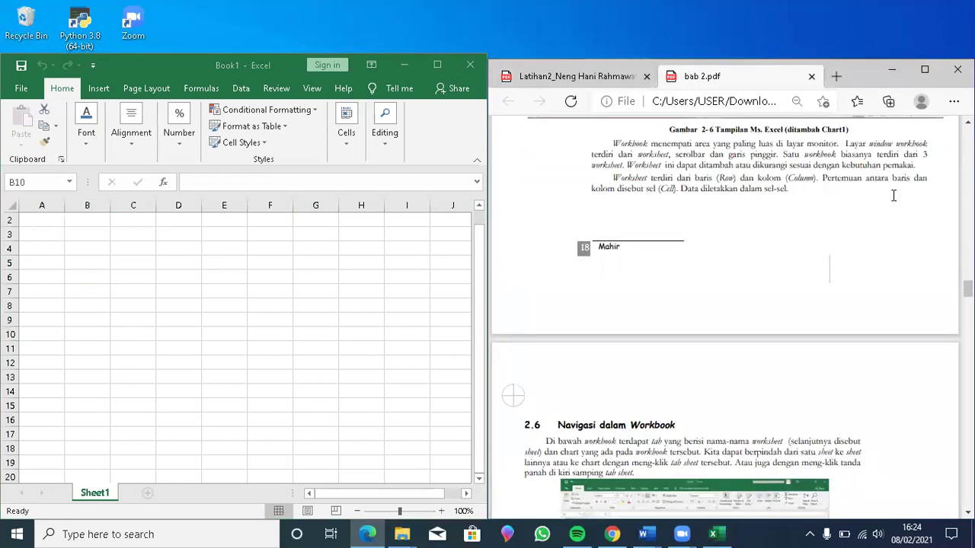
scroll(893, 196, "down", 1)
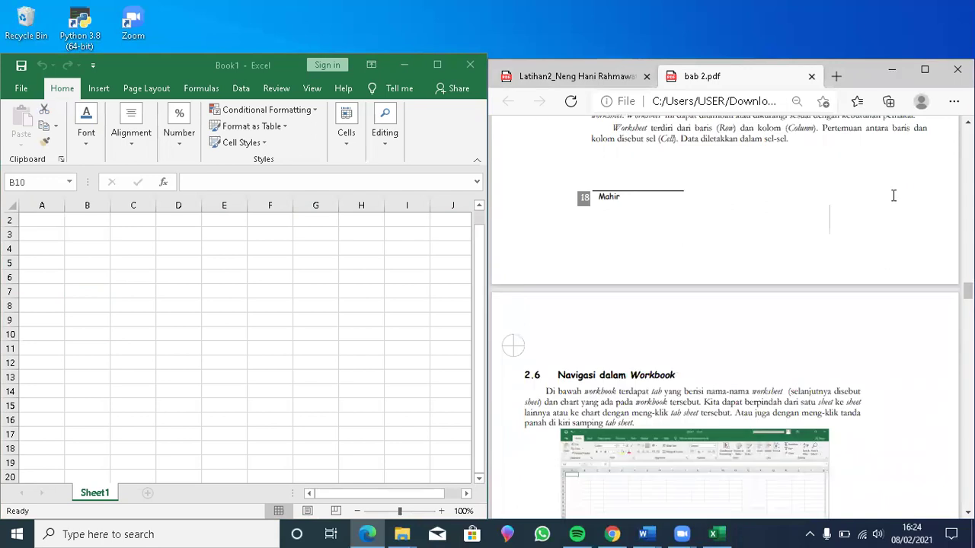
scroll(893, 196, "down", 2)
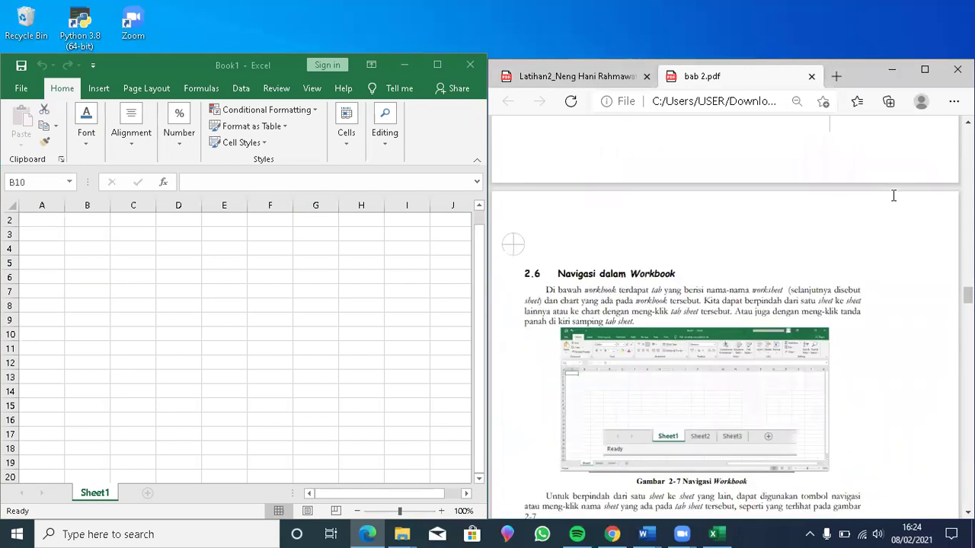
scroll(893, 196, "down", 1)
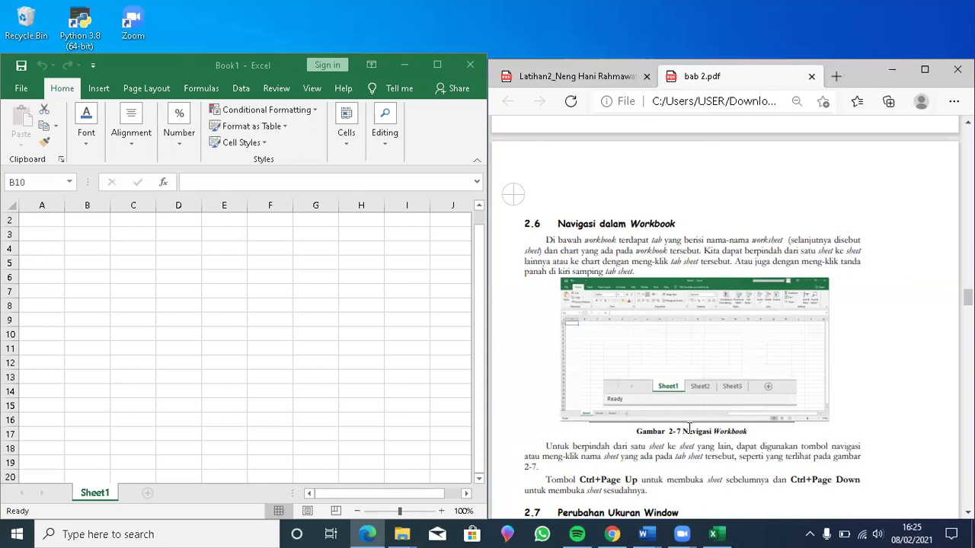
- Read section 2.7 on changing the window size, including the control icon table and Gambar 2-8
scroll(689, 428, "down", 3)
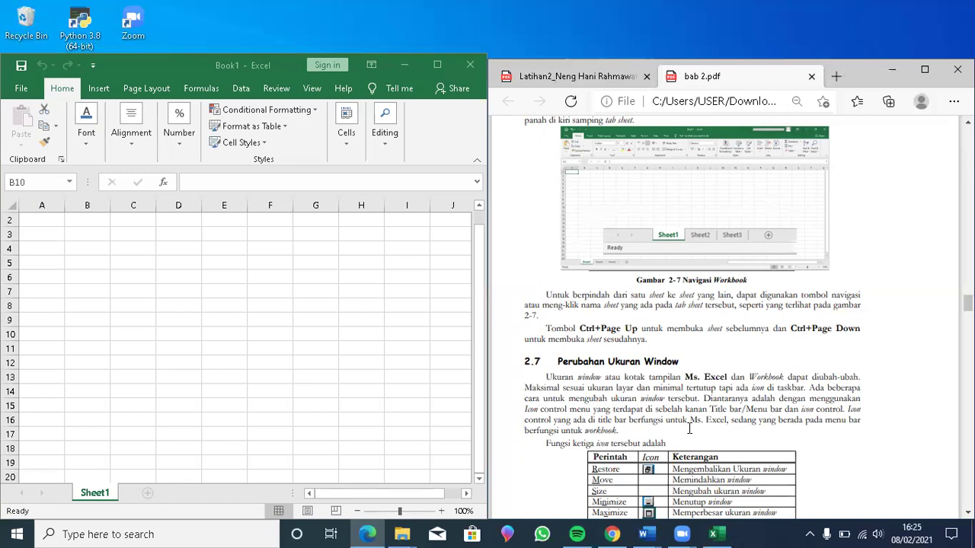
scroll(689, 428, "down", 1)
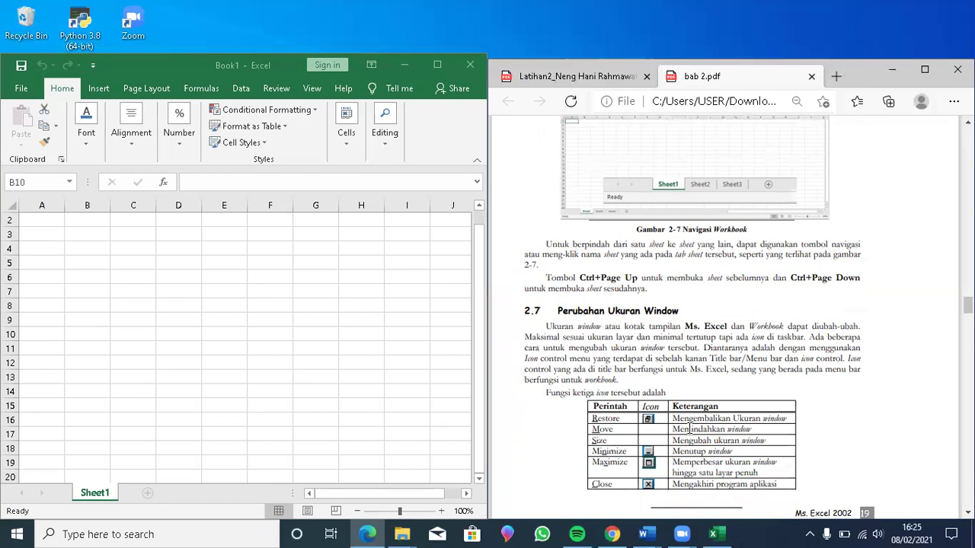
scroll(689, 429, "down", 2)
scroll(689, 429, "down", 1)
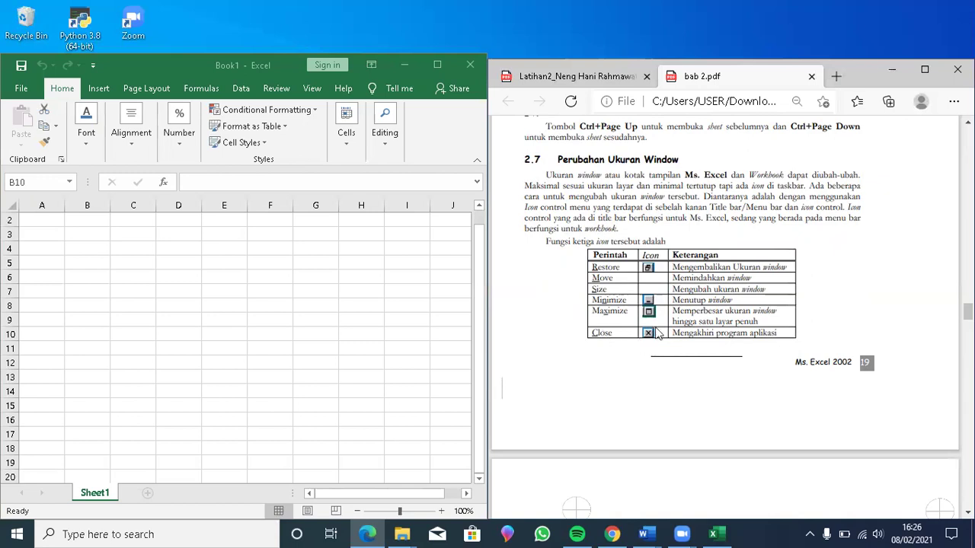
scroll(656, 333, "down", 1)
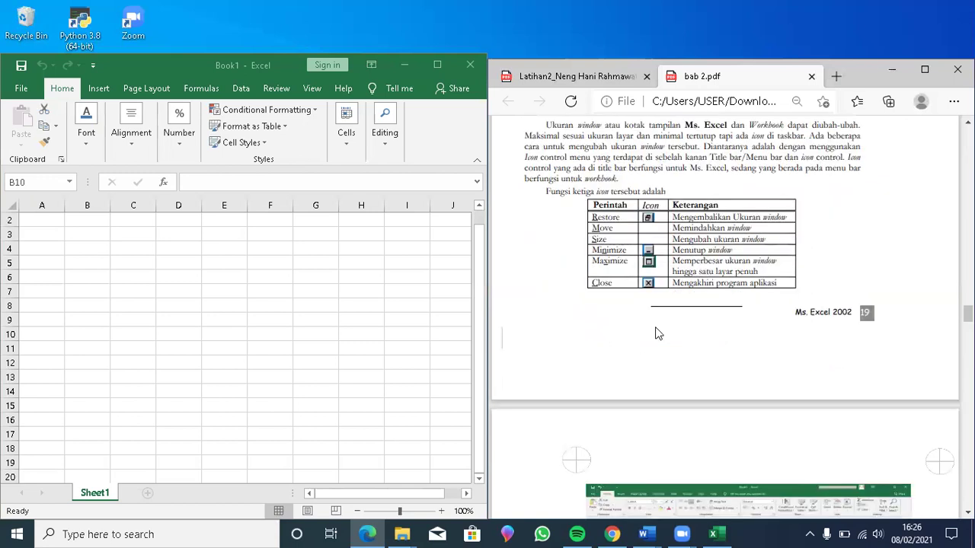
scroll(658, 334, "down", 2)
scroll(657, 334, "down", 5)
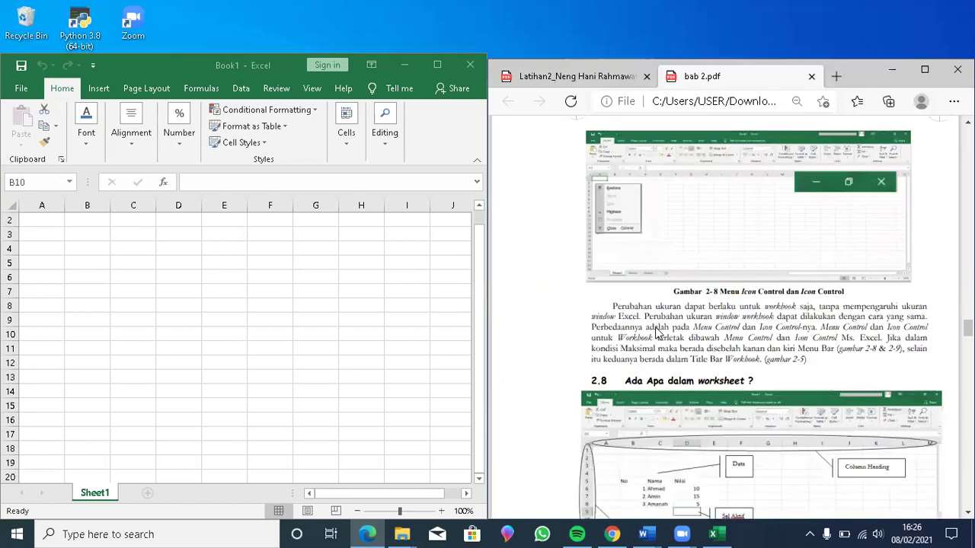
- Read section 2.8 on the worksheet's parts, covering Gambar 2-9, column and row headings, cell references, the active cell and ranges
scroll(656, 334, "down", 1)
scroll(656, 333, "down", 1)
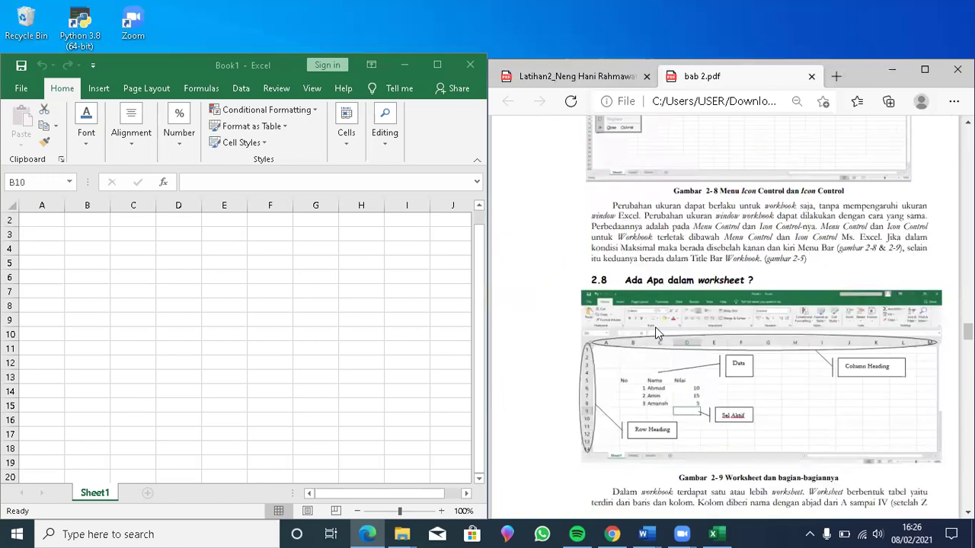
scroll(656, 333, "down", 1)
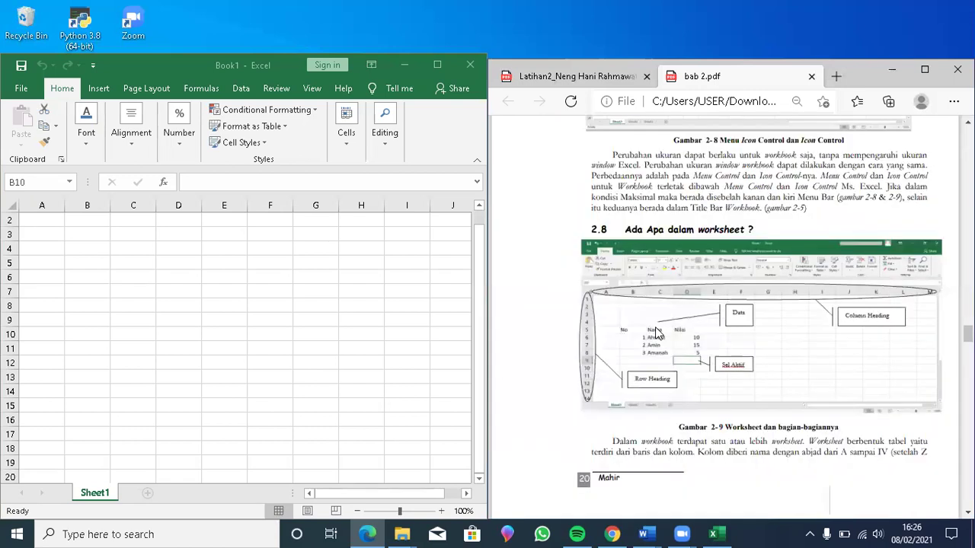
scroll(657, 333, "down", 1)
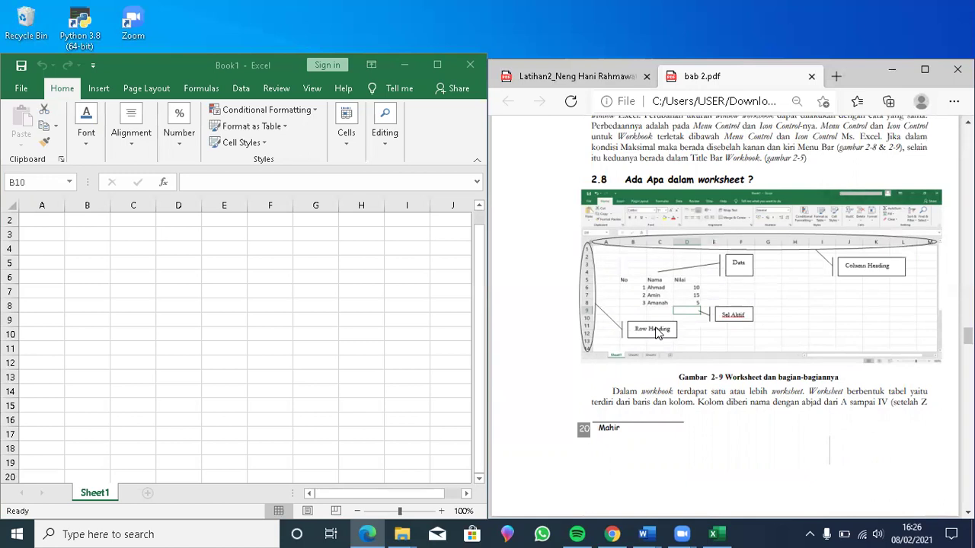
scroll(658, 334, "down", 3)
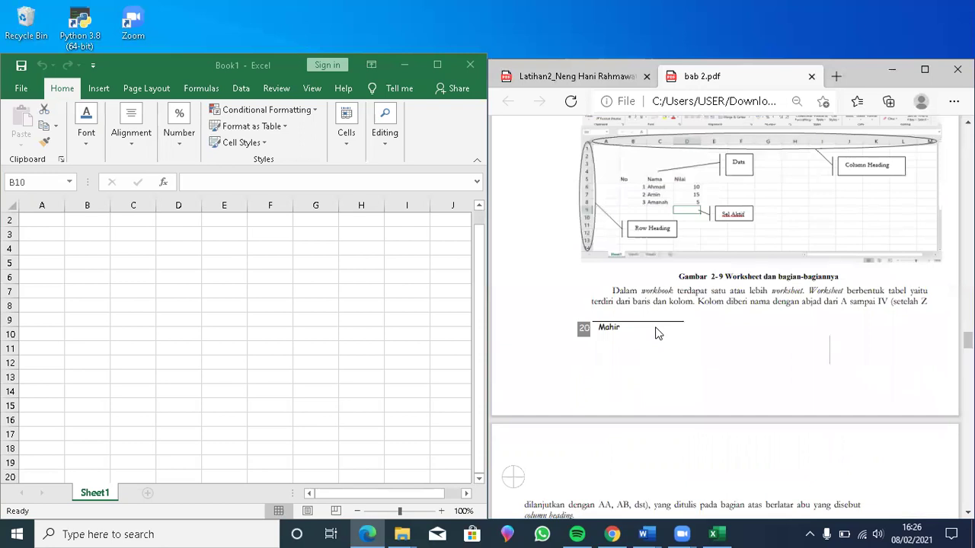
scroll(658, 333, "down", 3)
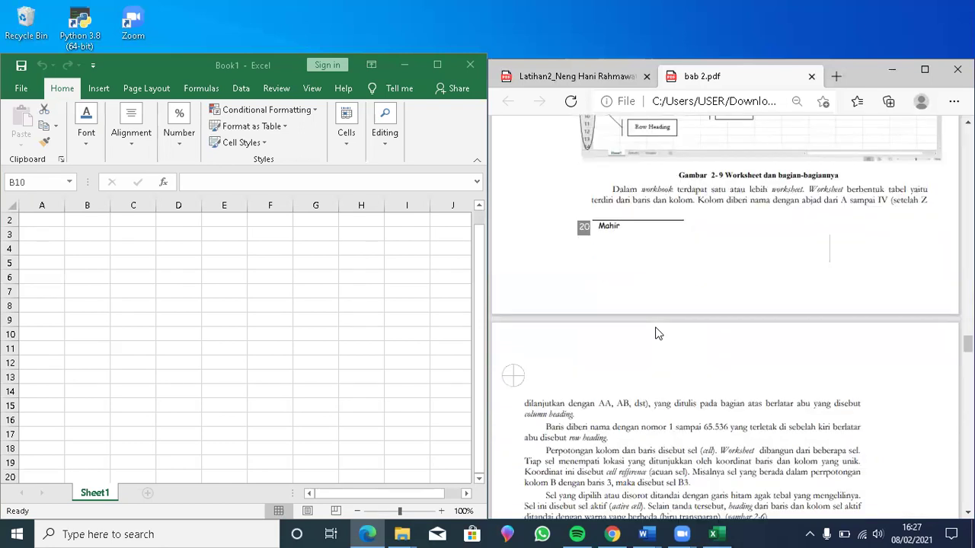
scroll(657, 333, "down", 3)
scroll(658, 334, "down", 2)
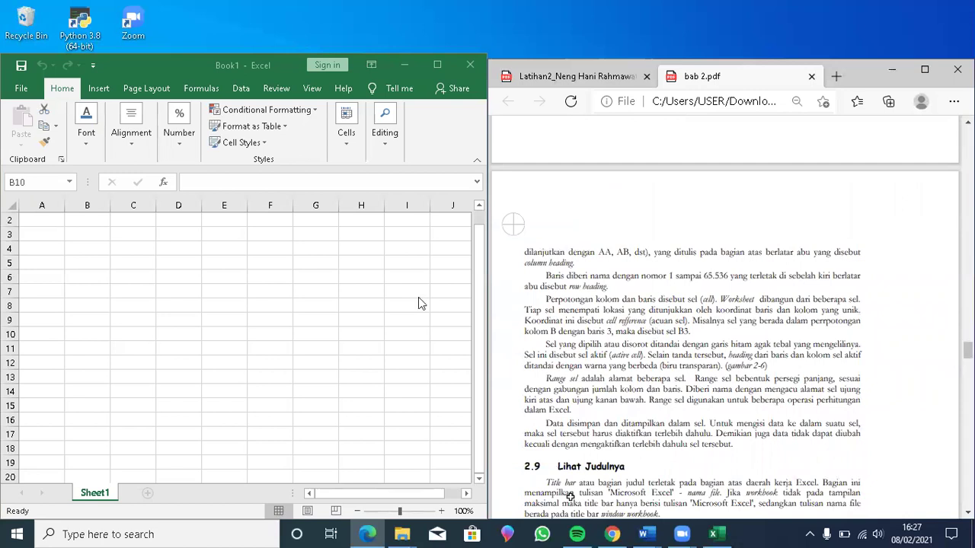
- Switch to Excel, select cell B2 in Sheet1 and move the active cell down to B4
left_click(84, 216)
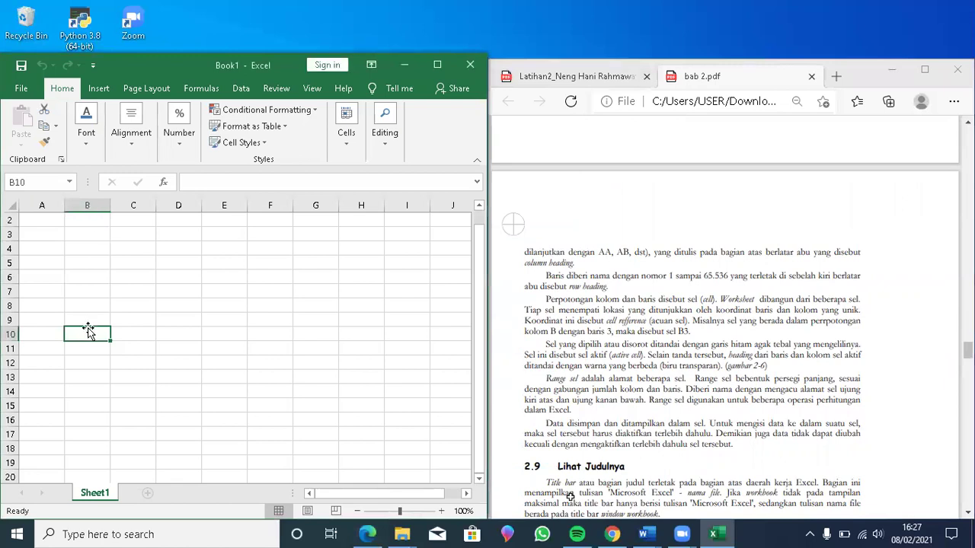
left_click(87, 218)
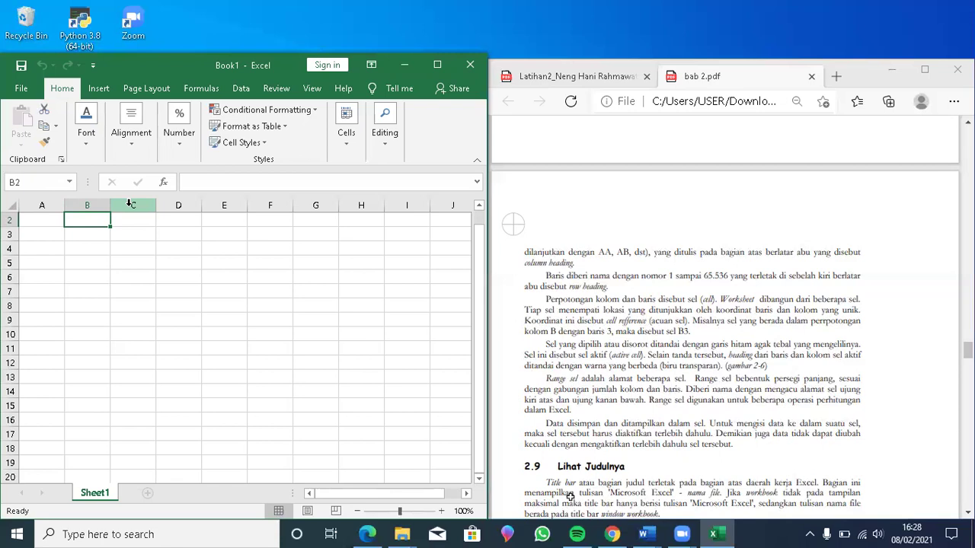
key("Down")
key("Down")
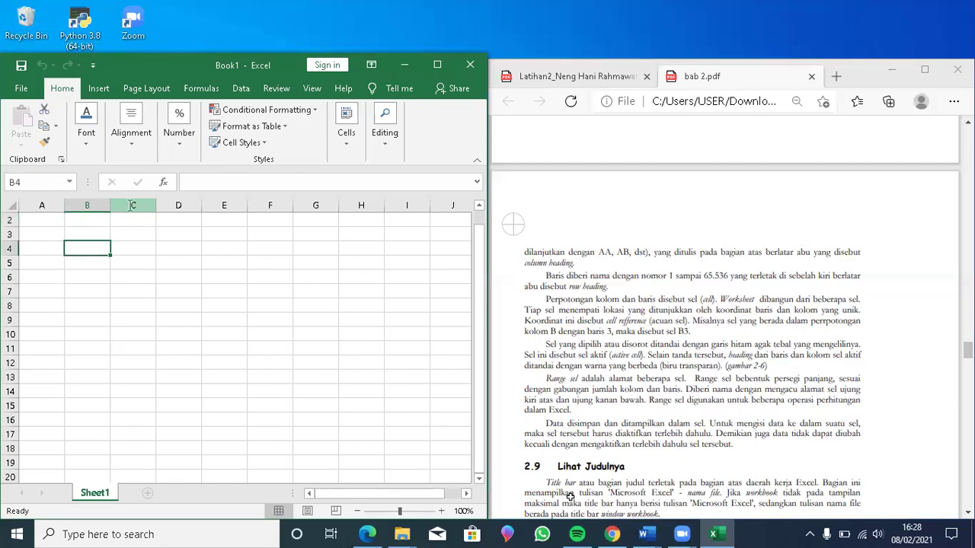
- Return to bab 2.pdf in Edge and read section 2.9 on the title bar, including Gambar 2-10
left_click(561, 195)
scroll(561, 195, "down", 1)
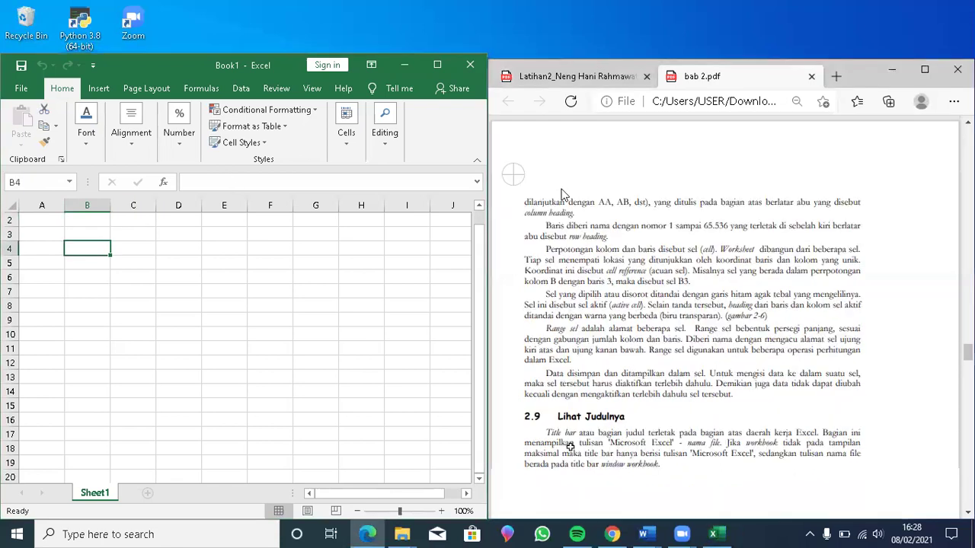
scroll(561, 195, "down", 1)
scroll(563, 196, "down", 2)
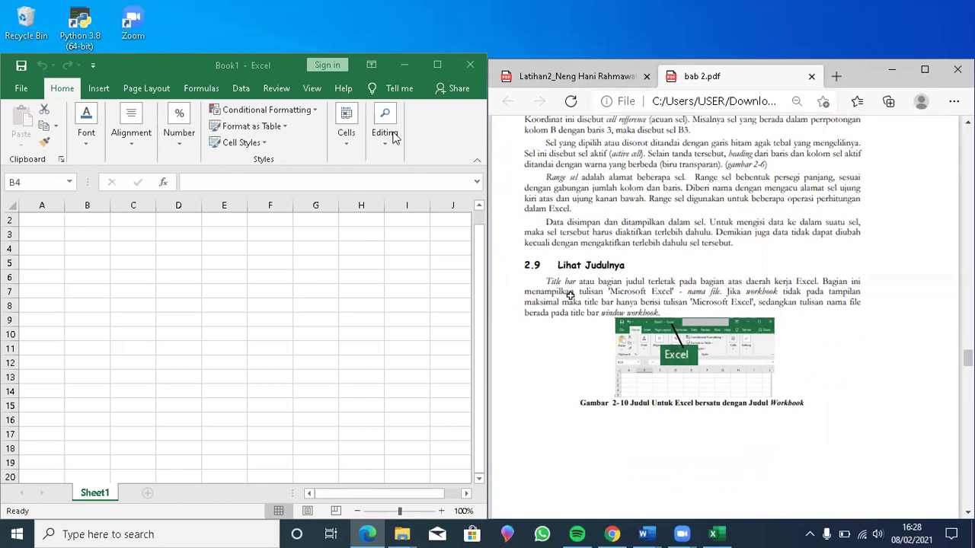
- Read Gambar 2-11 on the workbook title and section 2.10 on the four ways of using the scrollbar
scroll(565, 354, "down", 1)
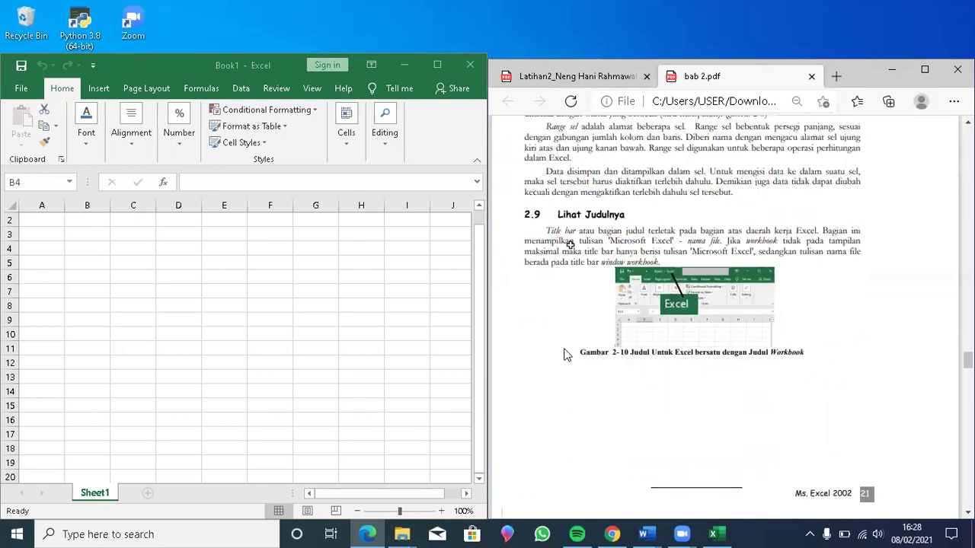
scroll(566, 355, "down", 2)
scroll(566, 355, "down", 2)
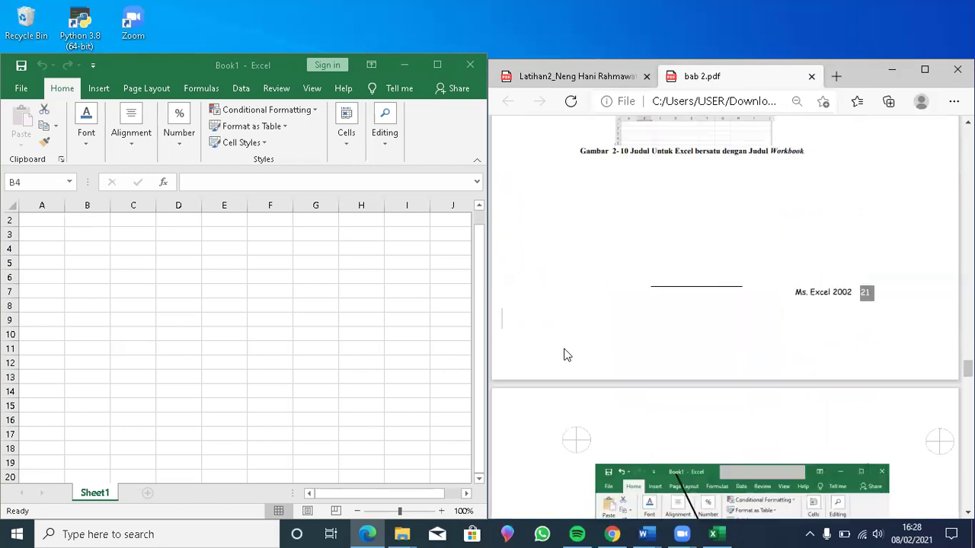
scroll(564, 354, "down", 5)
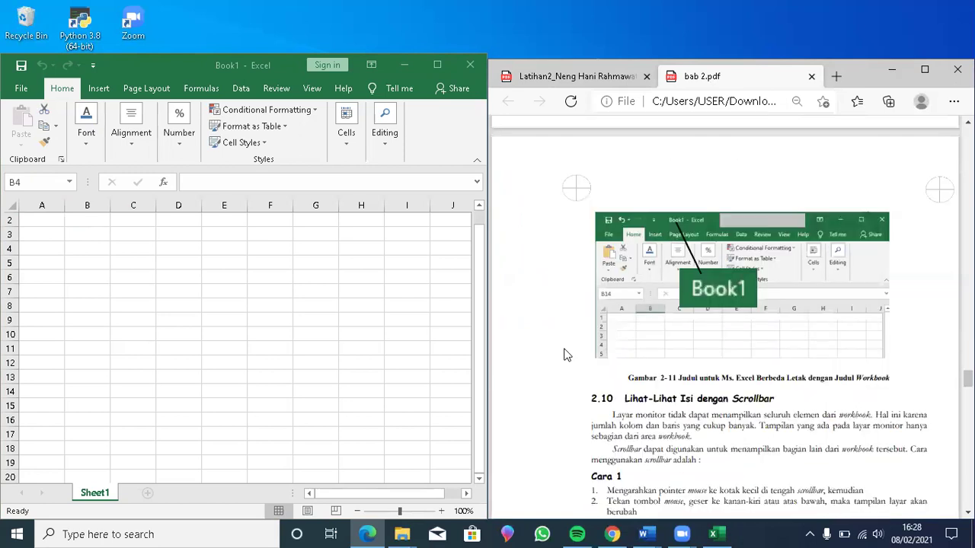
scroll(566, 355, "down", 1)
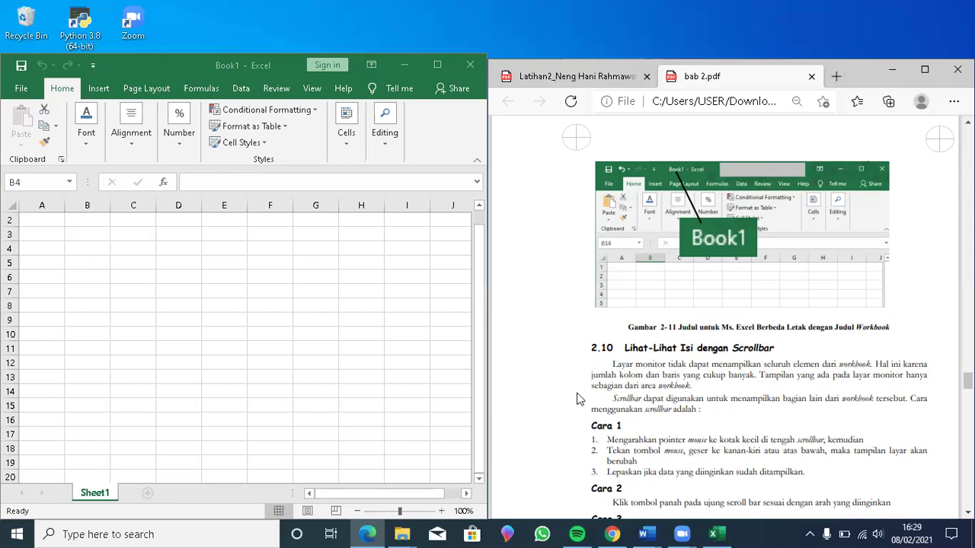
scroll(576, 398, "down", 2)
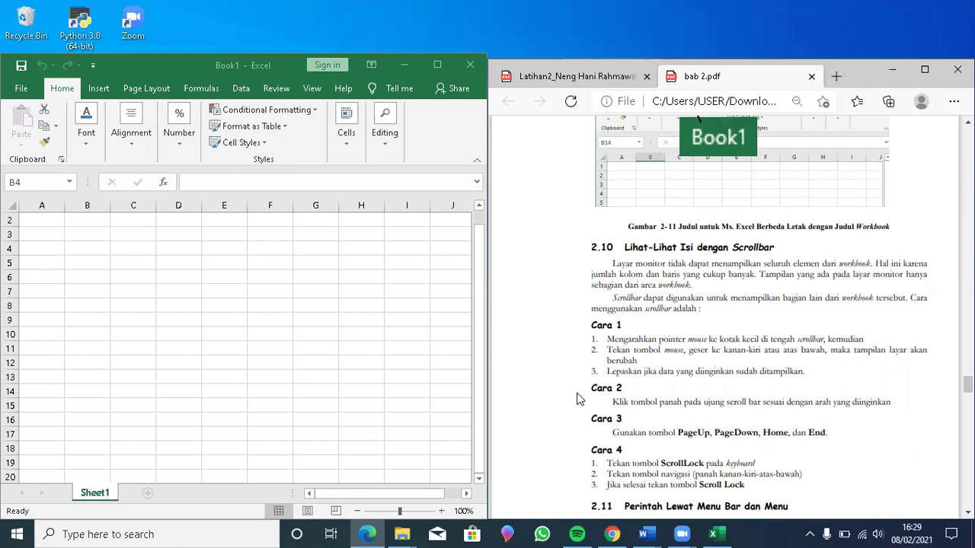
scroll(577, 399, "down", 1)
scroll(577, 399, "down", 2)
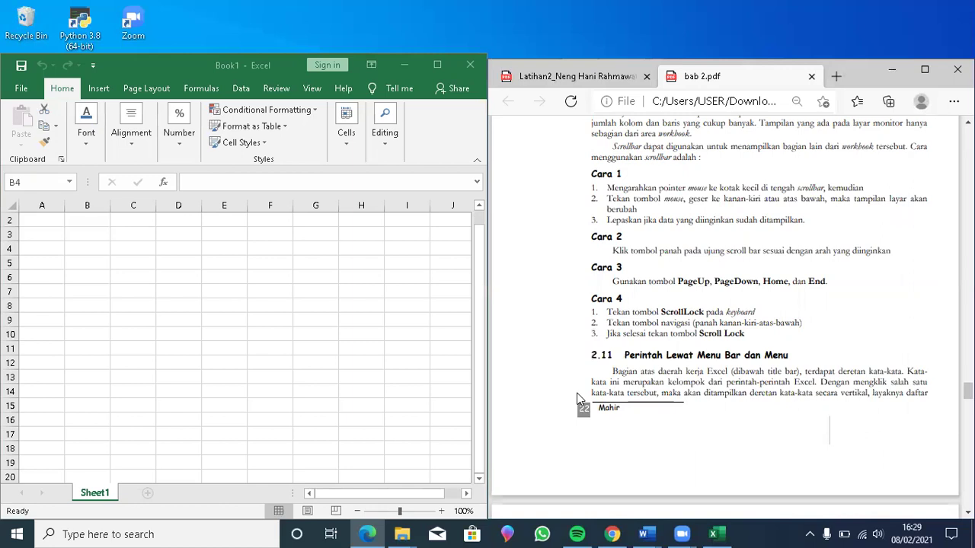
- Read section 2.11 on the menu bar, covering Gambar 2-12, the "Morphing" menu and sub menus
scroll(576, 396, "down", 2)
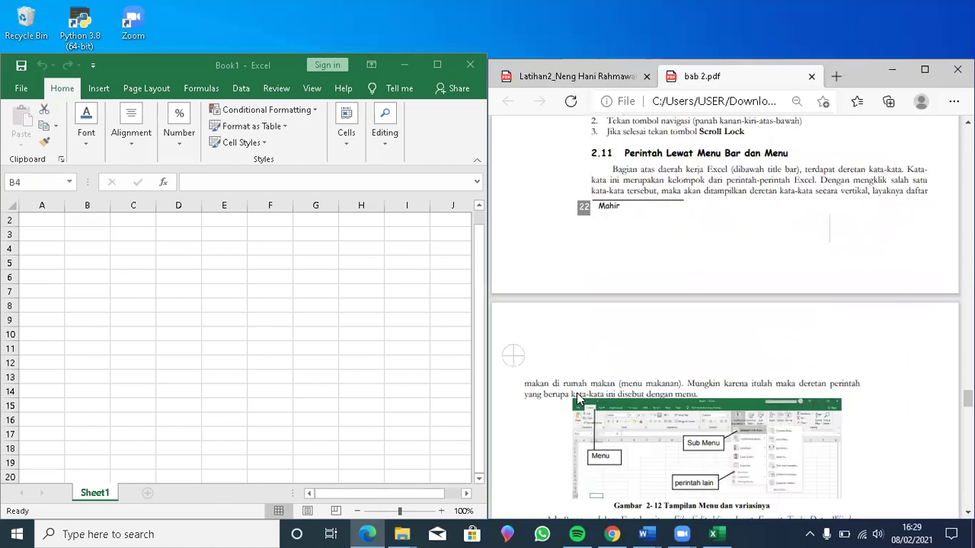
scroll(576, 396, "down", 1)
scroll(576, 399, "down", 1)
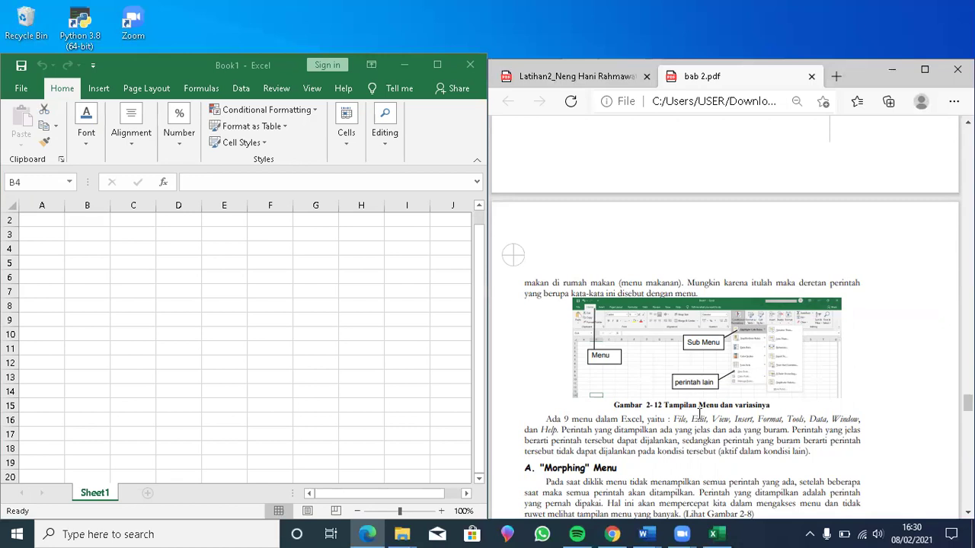
scroll(699, 414, "down", 1)
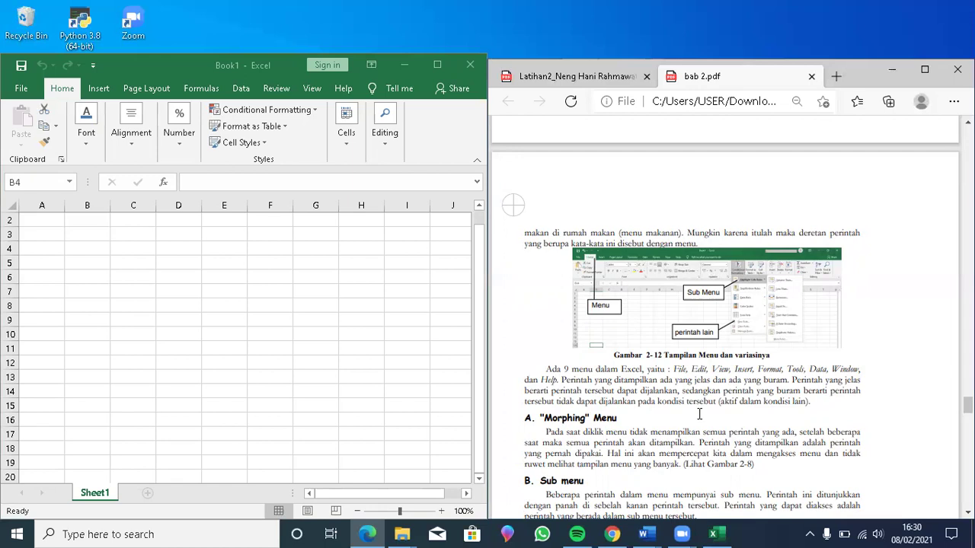
scroll(699, 414, "down", 1)
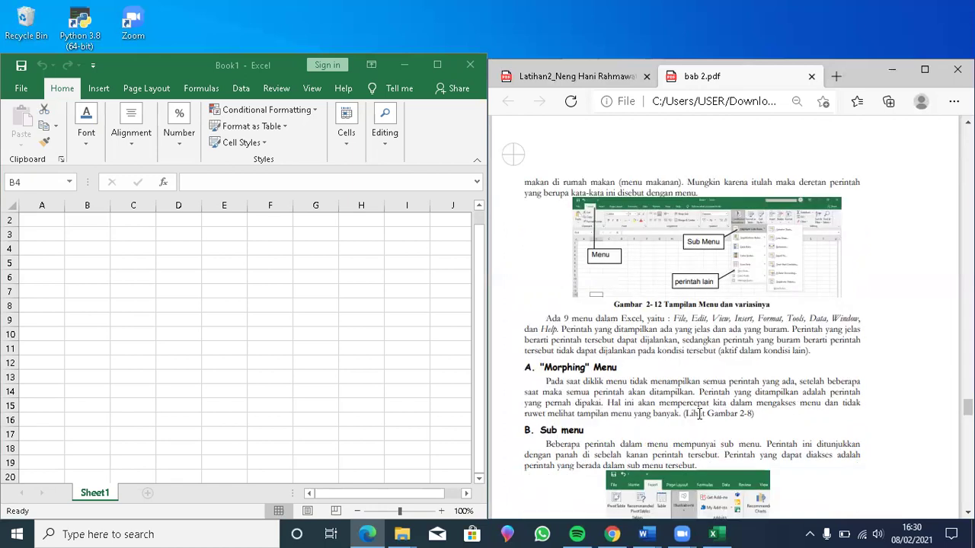
scroll(699, 414, "down", 1)
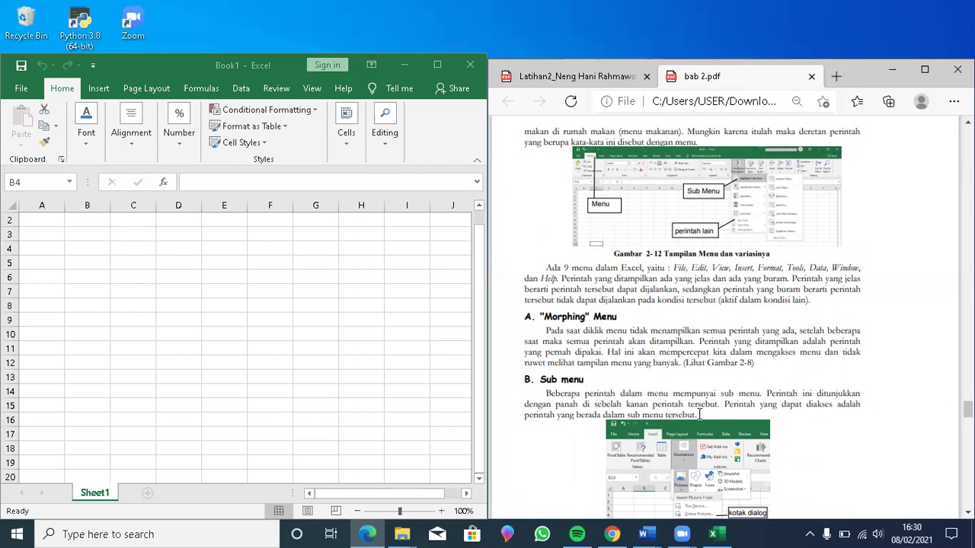
scroll(699, 414, "down", 3)
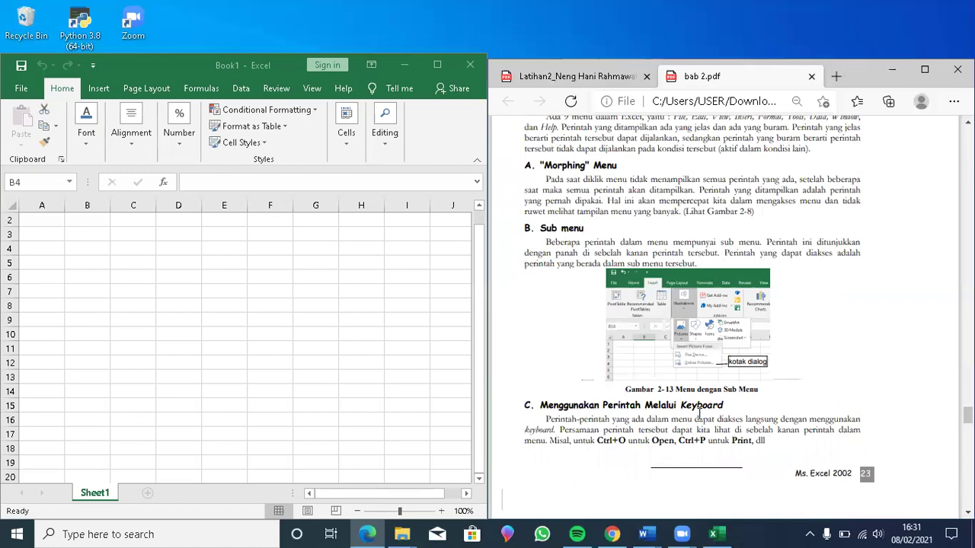
- Read parts C and D on keyboard commands and menu access, plus sections 2.12 on shortcut menus and 2.13 on the formula bar
scroll(699, 413, "down", 1)
scroll(699, 414, "down", 2)
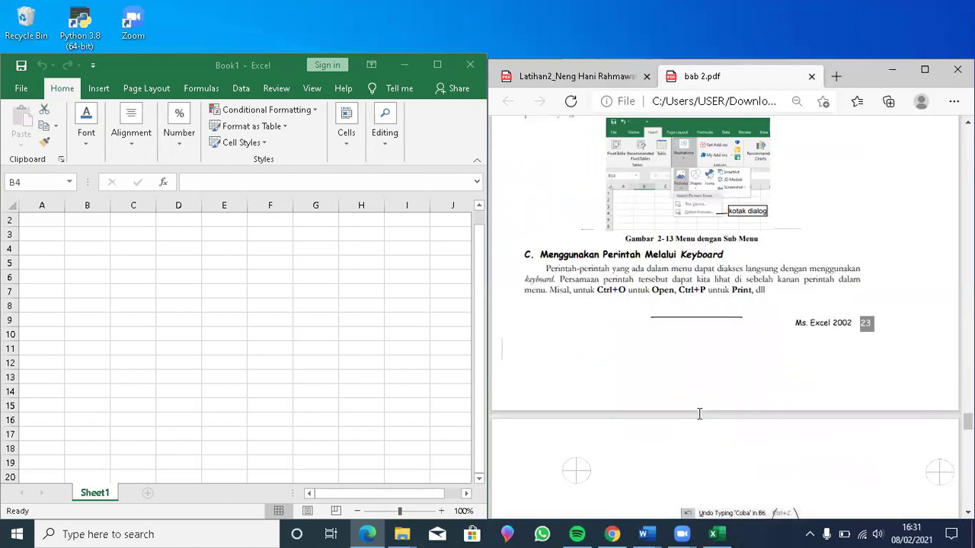
scroll(699, 413, "down", 4)
scroll(699, 413, "down", 1)
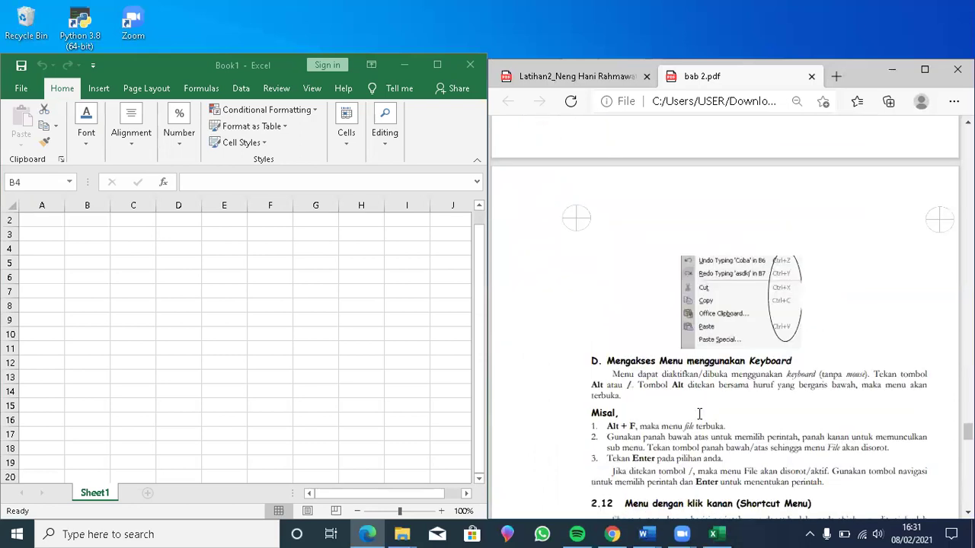
scroll(838, 343, "down", 1)
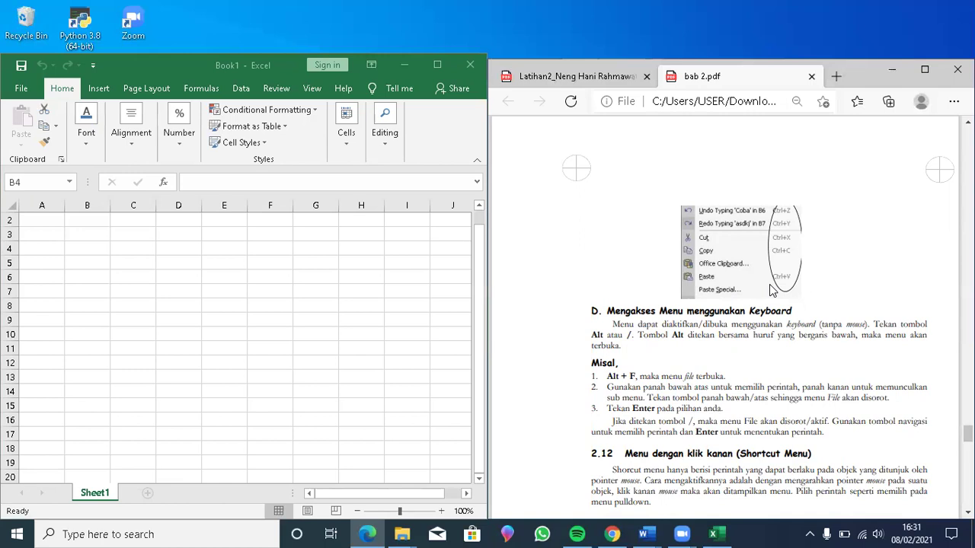
scroll(772, 290, "down", 1)
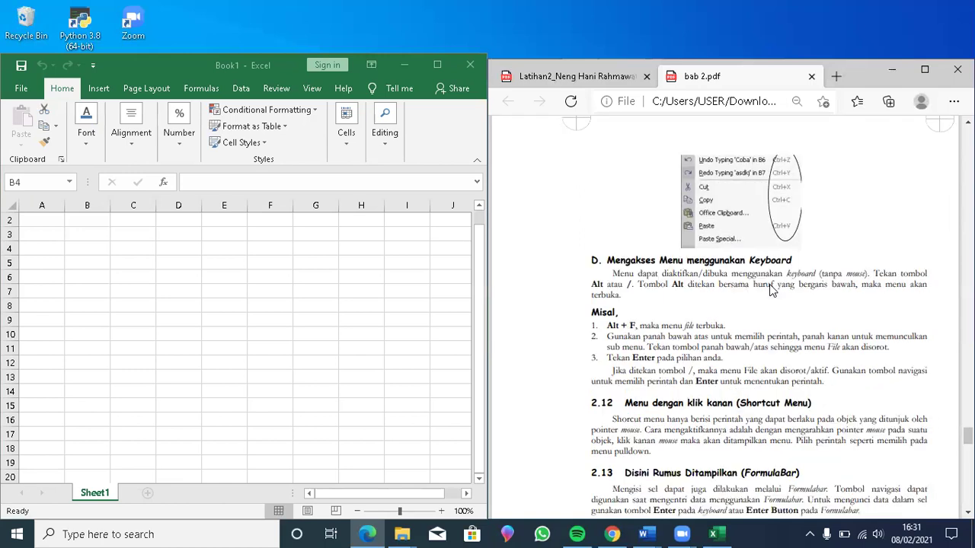
scroll(772, 290, "down", 2)
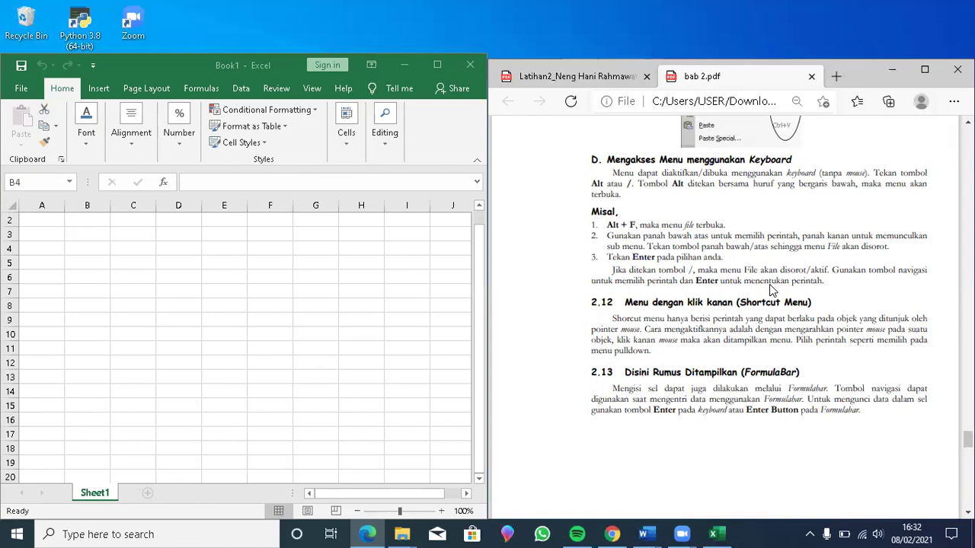
- Switch to Excel and place the cursor in the formula bar for cell B4
left_click(264, 179)
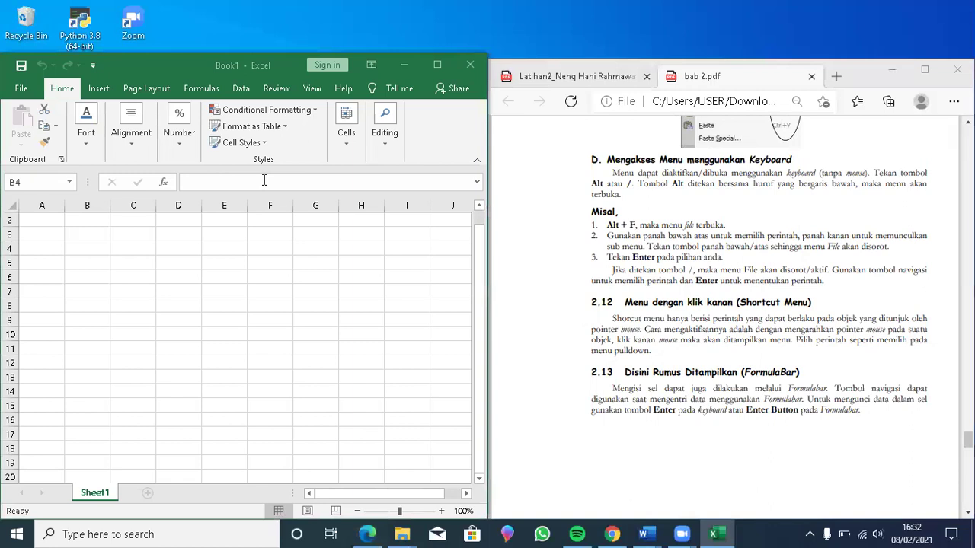
left_click(226, 182)
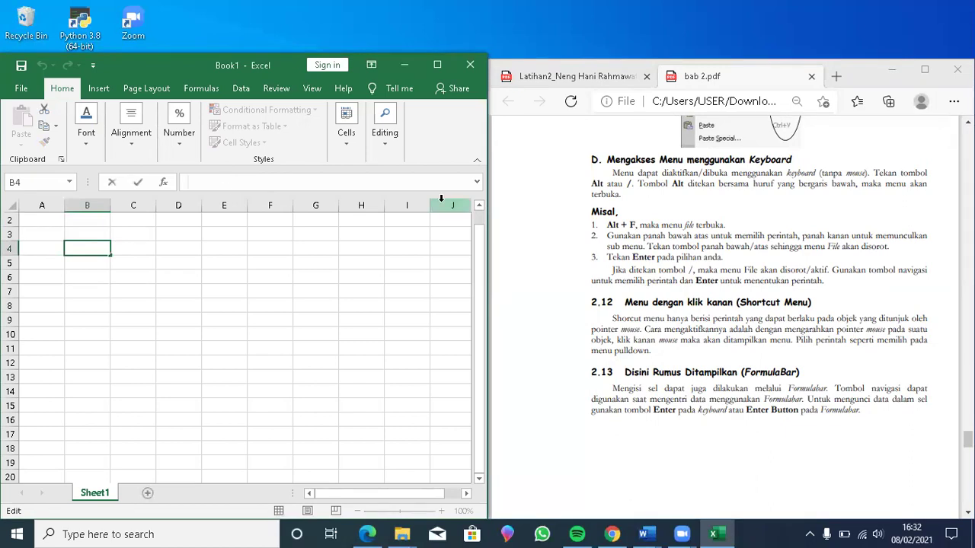
- Return to bab 2.pdf in Edge and read the formula bar figure and section 2.14 on the status bar
left_click(631, 460)
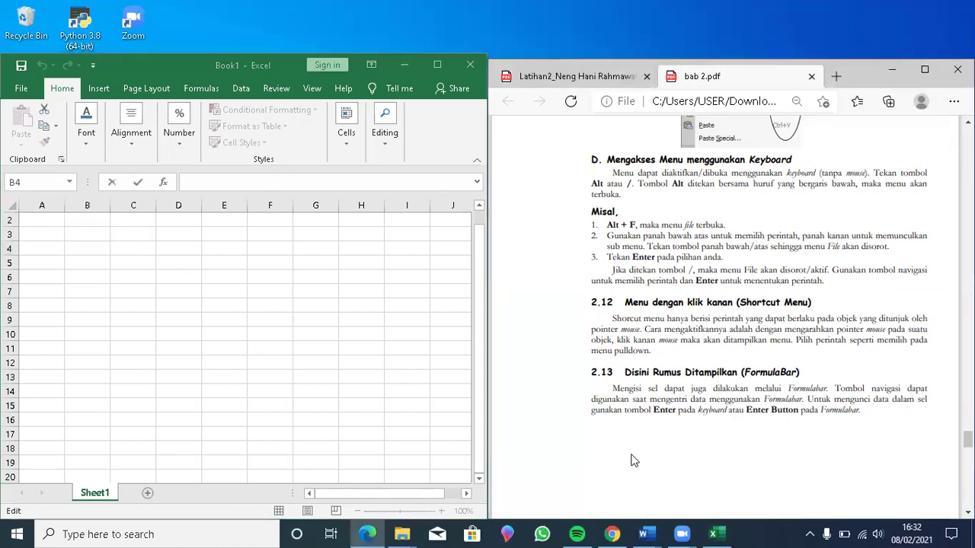
scroll(631, 460, "down", 1)
scroll(630, 460, "down", 3)
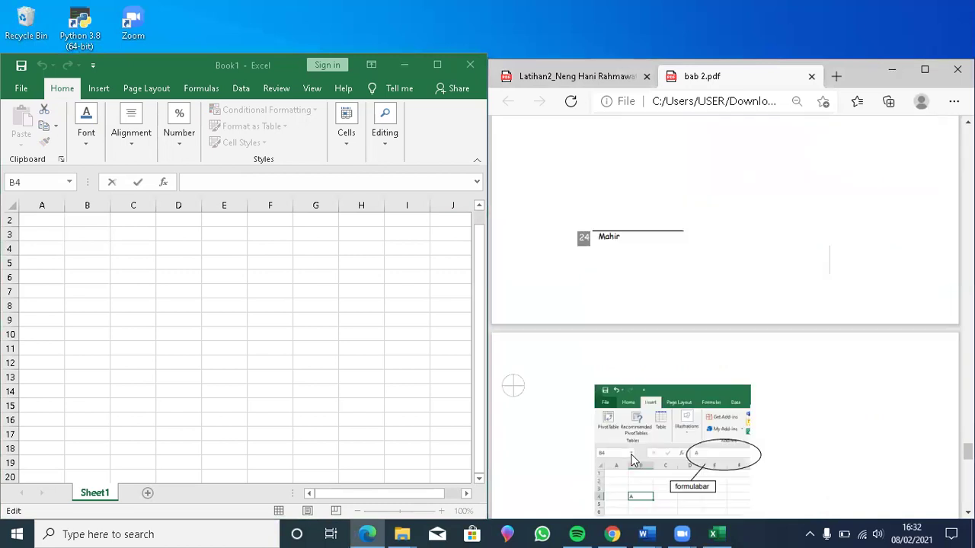
scroll(630, 459, "down", 2)
scroll(631, 460, "down", 2)
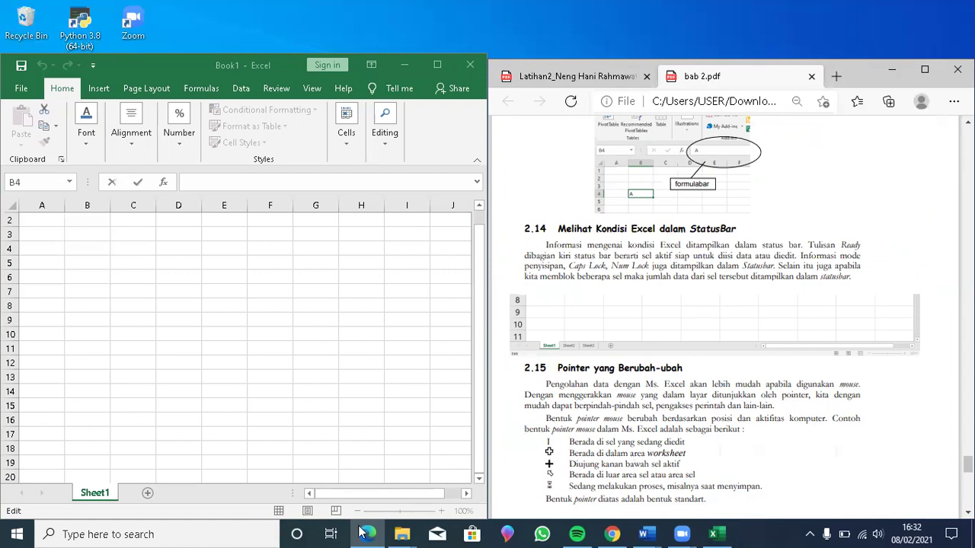
- Switch to Excel, leave editing of cell B4 and select cell A18
left_click(19, 454)
left_click(44, 451)
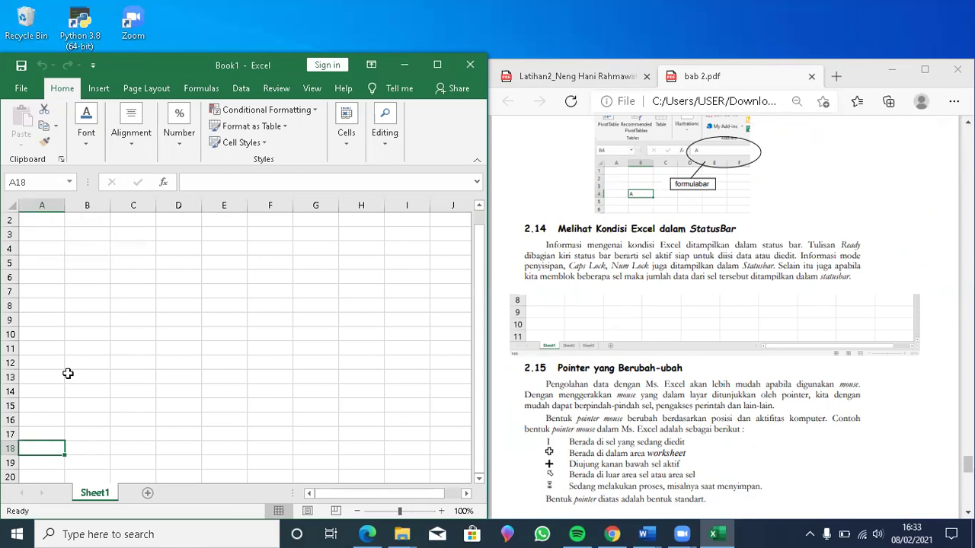
- Return to bab 2.pdf in Edge and read section 2.15 on the changing mouse pointer shapes
left_click(606, 379)
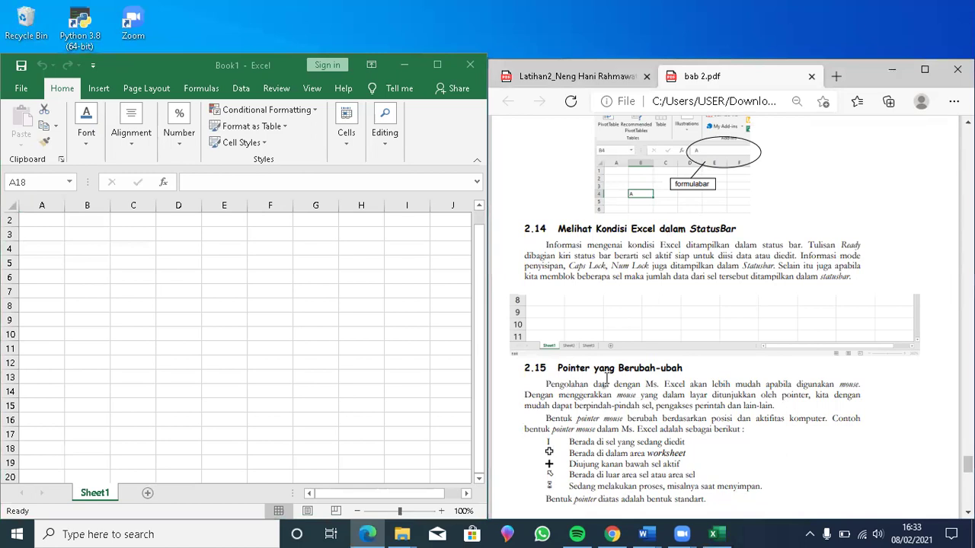
scroll(607, 378, "down", 2)
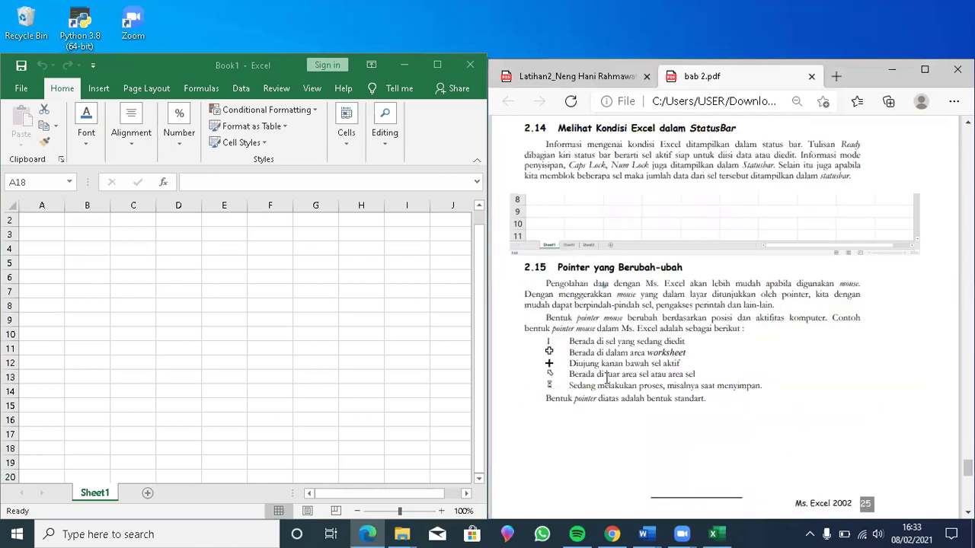
scroll(607, 379, "down", 2)
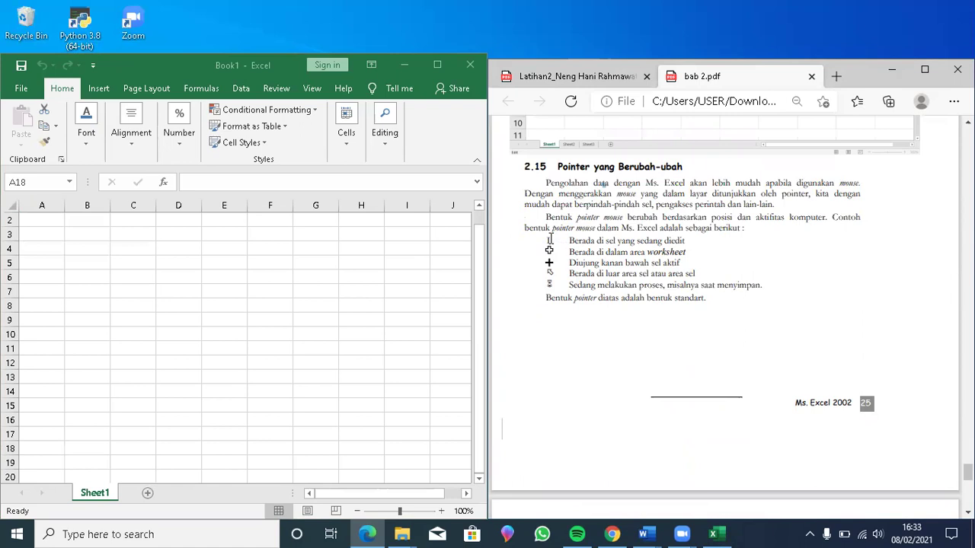
- Switch to Excel, select A3 and A4, open A4 for in-cell editing, and move the active cell to H10 and down to H11
left_click(56, 230)
left_click(56, 231)
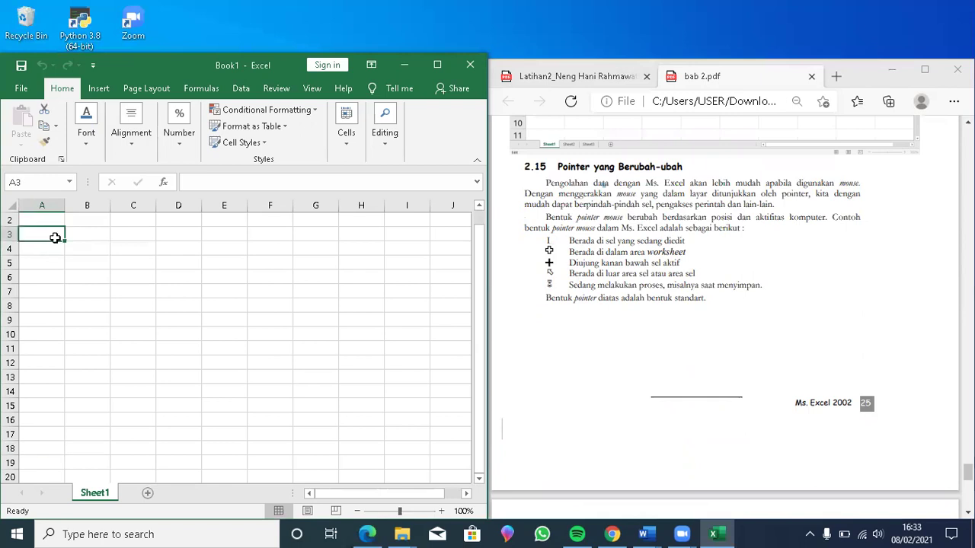
left_click(52, 246)
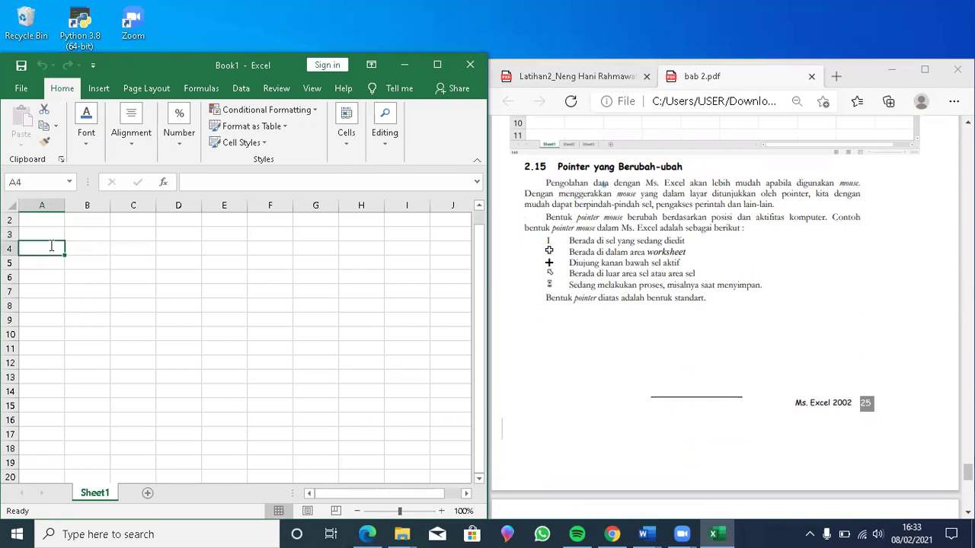
double_click(51, 245)
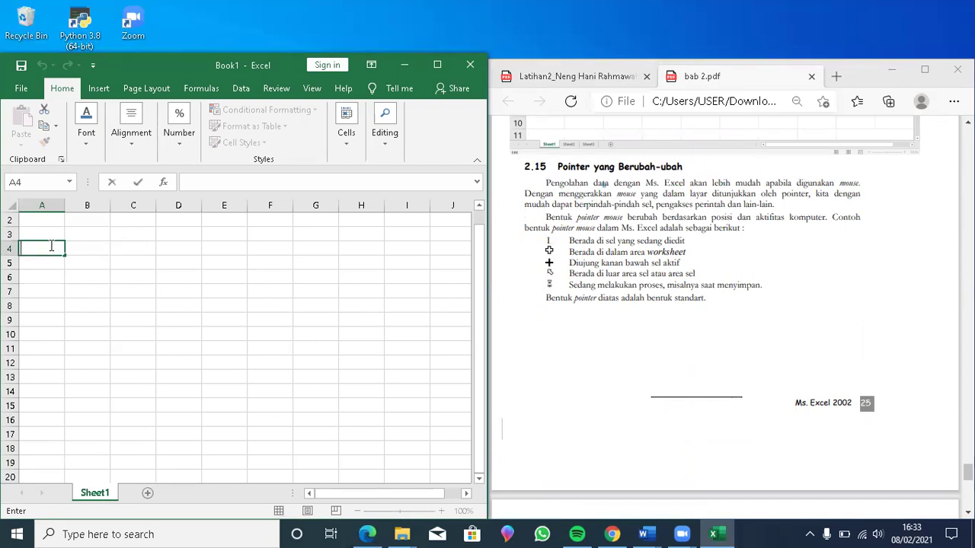
left_click(54, 248)
left_click(381, 335)
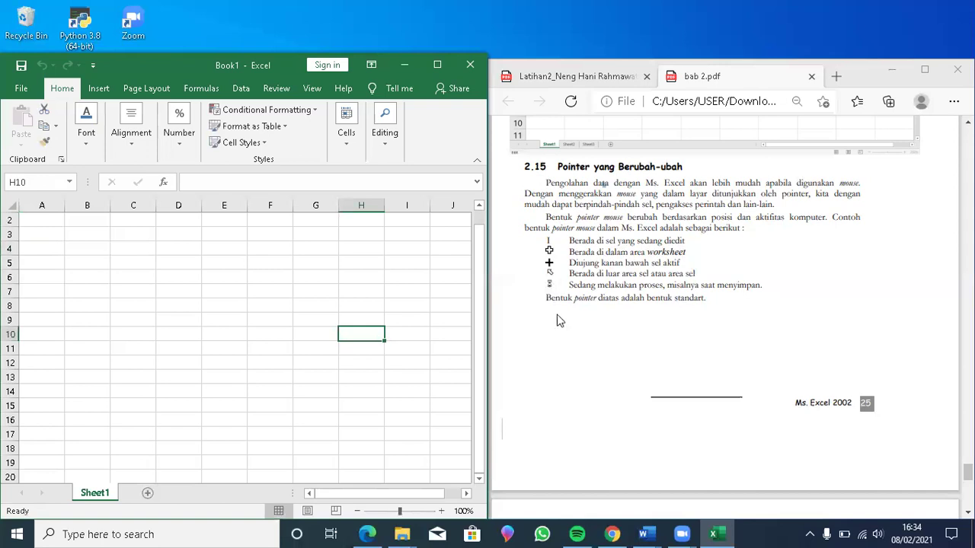
key("Return")
- Return to Edge, read the Praktek 2 objectives and instructions in bab 2.pdf, and open the Latihan2 answer document
left_click(584, 334)
scroll(585, 334, "down", 1)
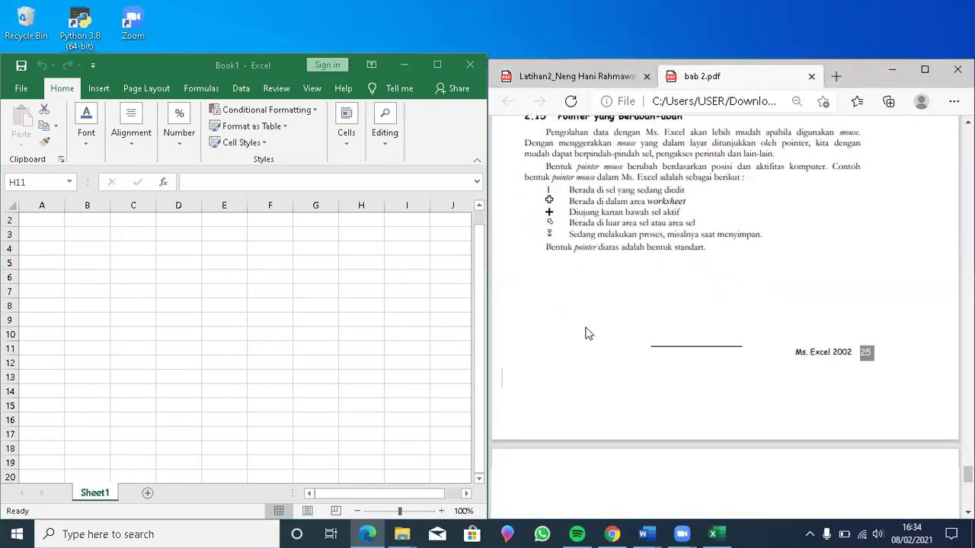
scroll(587, 333, "down", 2)
scroll(586, 333, "down", 3)
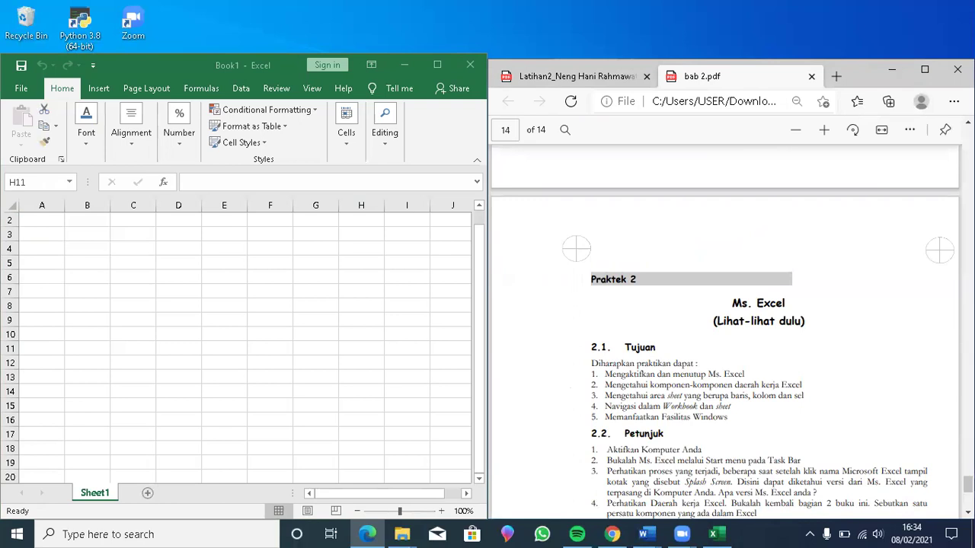
scroll(725, 332, "down", 5)
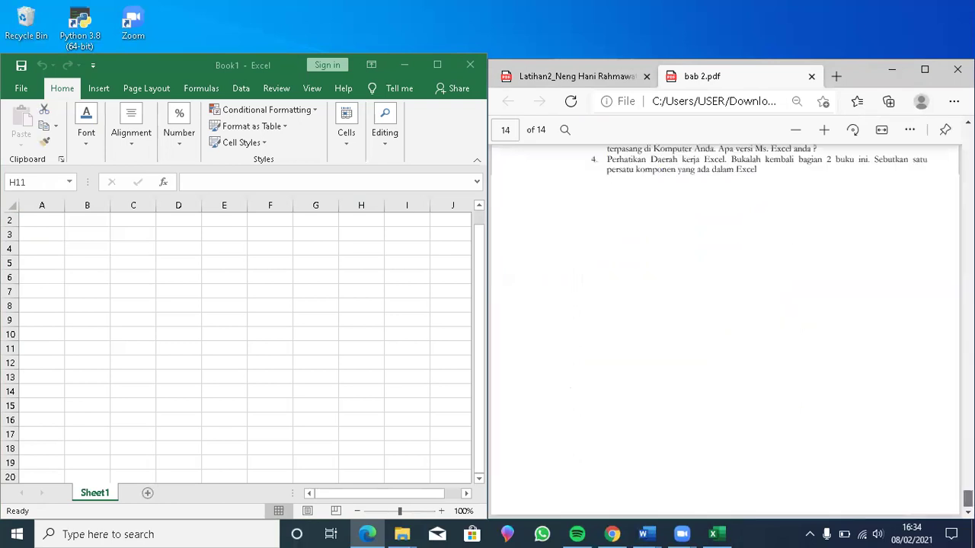
scroll(639, 153, "up", 3)
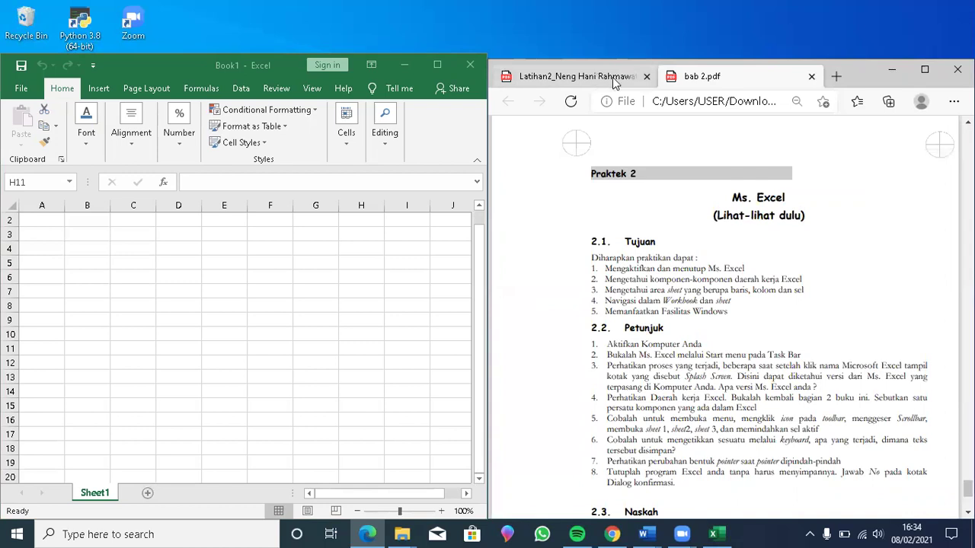
left_click(612, 77)
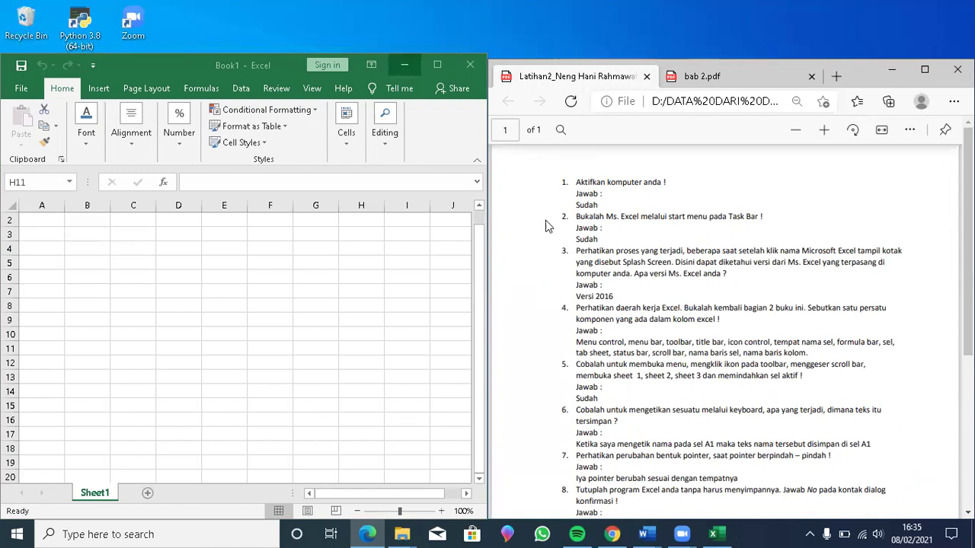
- Switch to Excel, add two new worksheets to Book1, and return to Sheet1
left_click(717, 533)
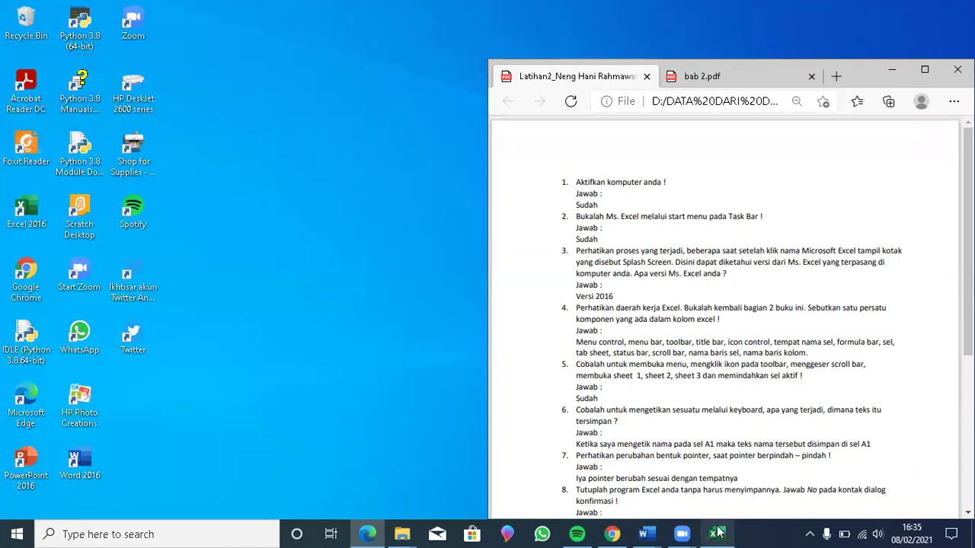
left_click(718, 533)
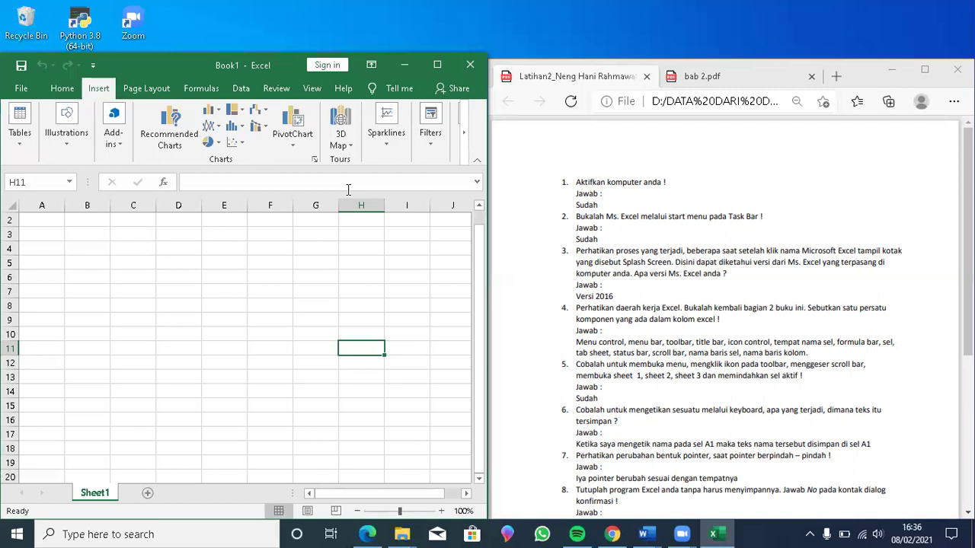
left_click(148, 493)
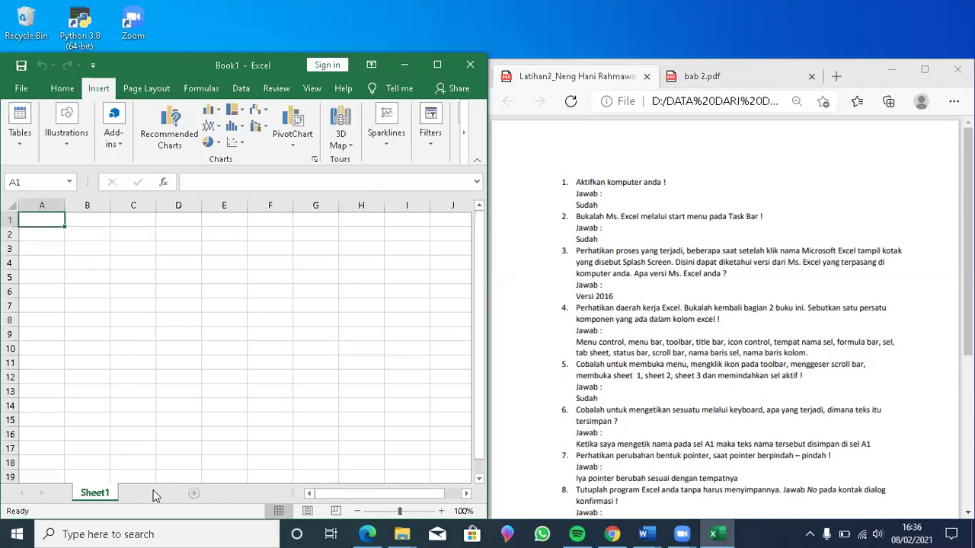
left_click(194, 494)
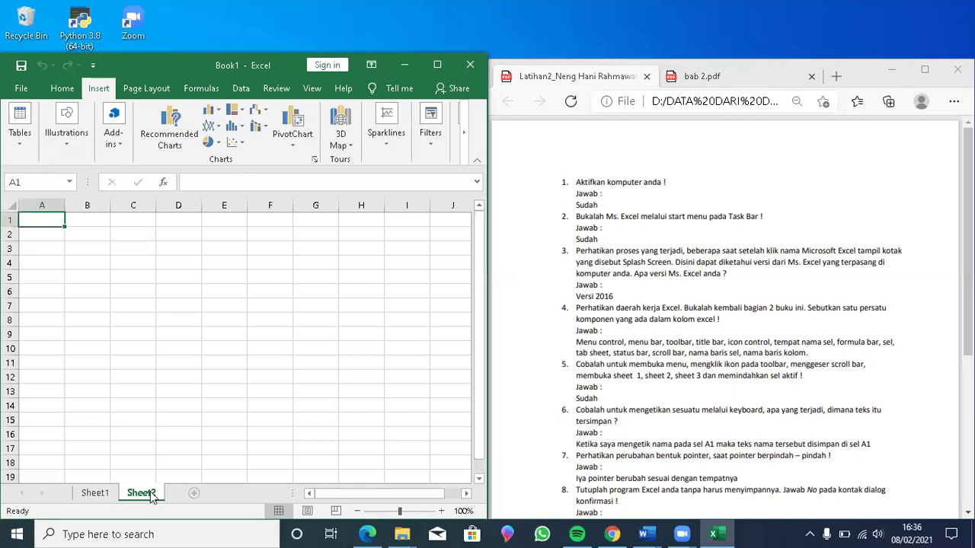
left_click(96, 494)
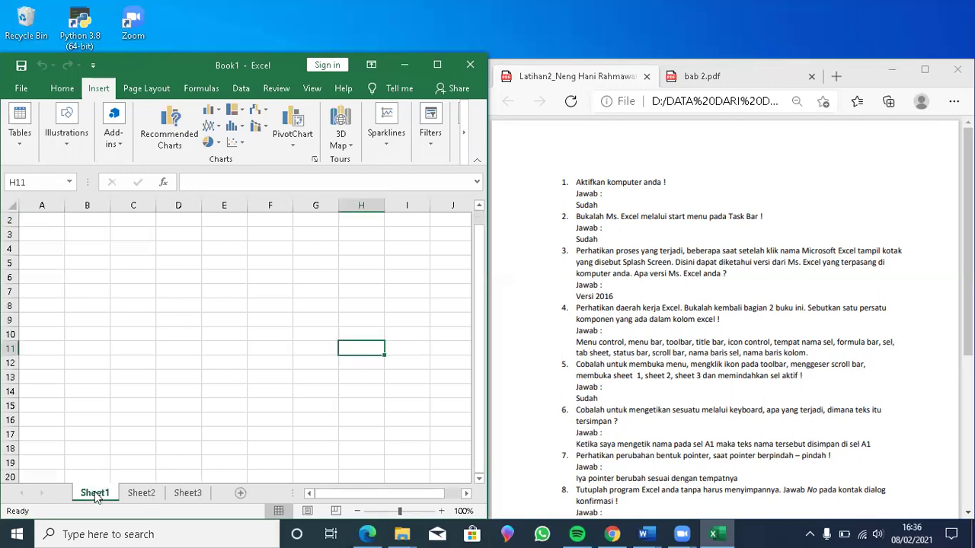
- Enter the text "bbg" in cell B7 of Sheet1
left_click(92, 286)
double_click(92, 285)
type("bbg")
left_click(109, 292)
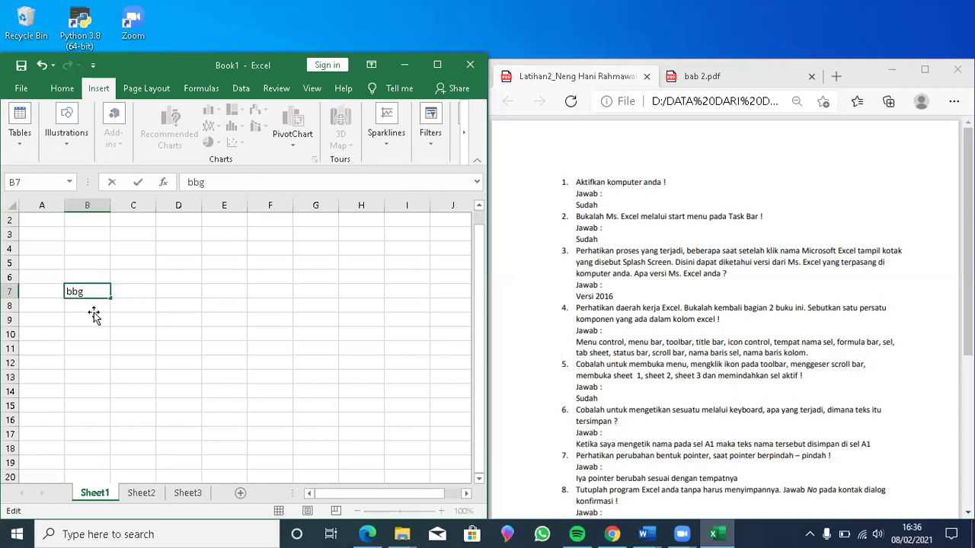
key("Return")
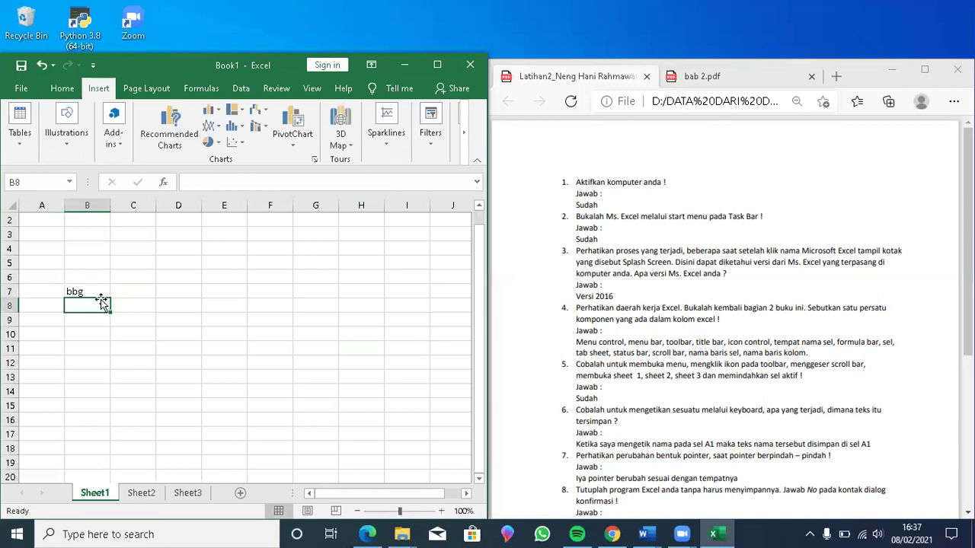
- Move the "bbg" text from B7 to B8, and from there to C9
left_click(101, 297)
left_click(100, 308)
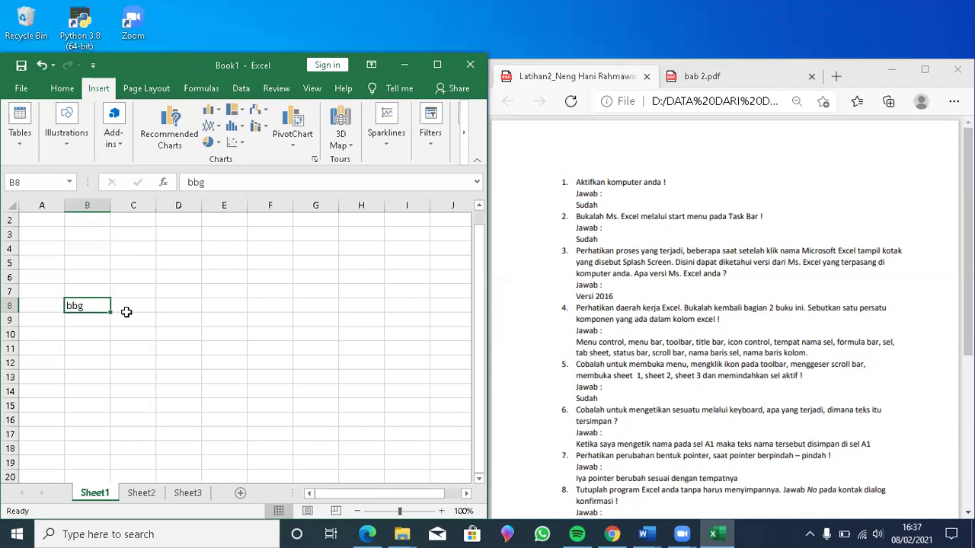
left_click_drag(91, 314, 143, 320)
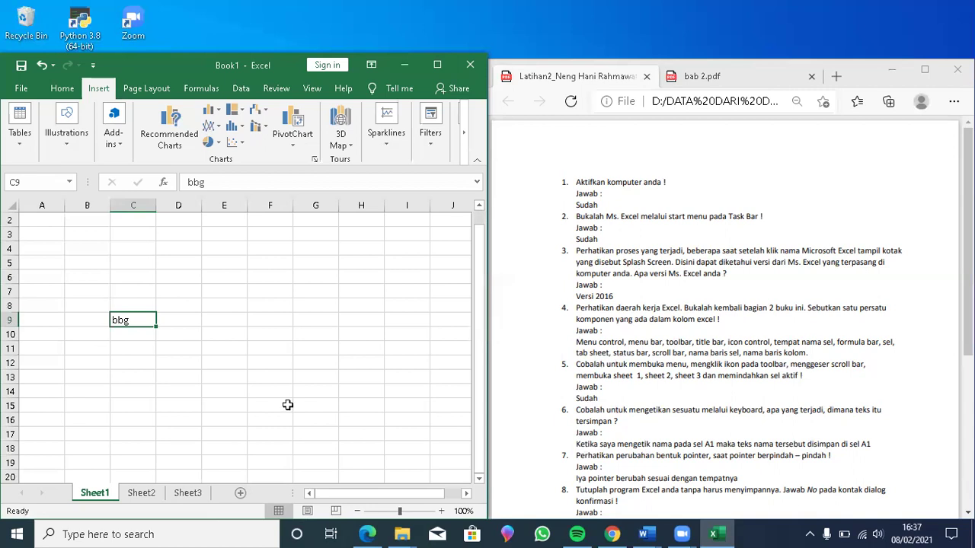
- Delete the "bbg" text from cell C9 by editing it in the cell
double_click(137, 318)
key("BackSpace")
key("BackSpace")
key("BackSpace")
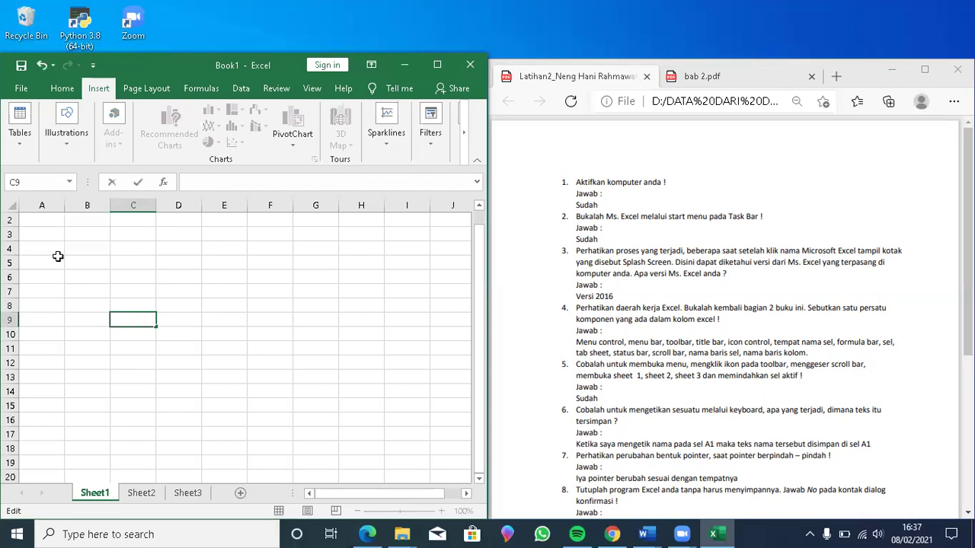
- Enter the text "teks" in cell B6 of Sheet1
left_click(99, 277)
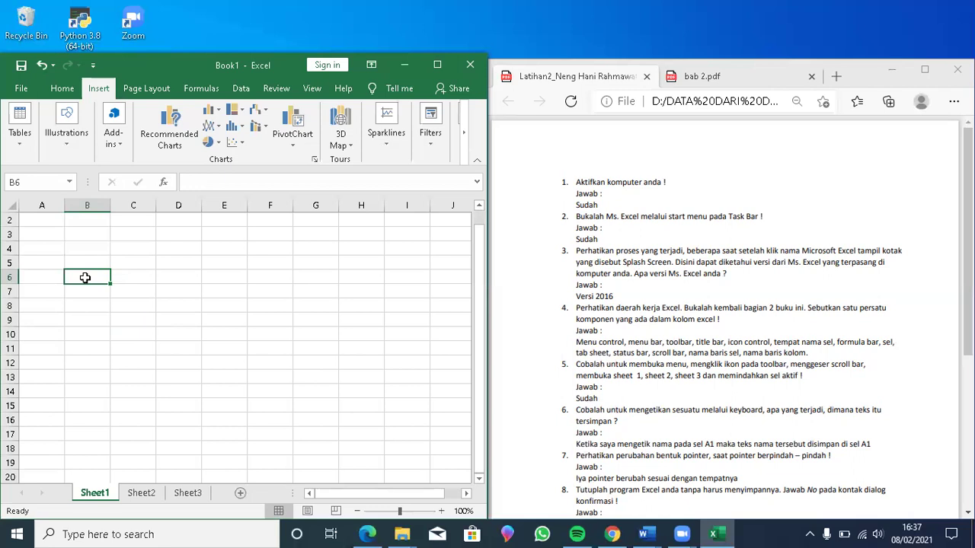
type("teks")
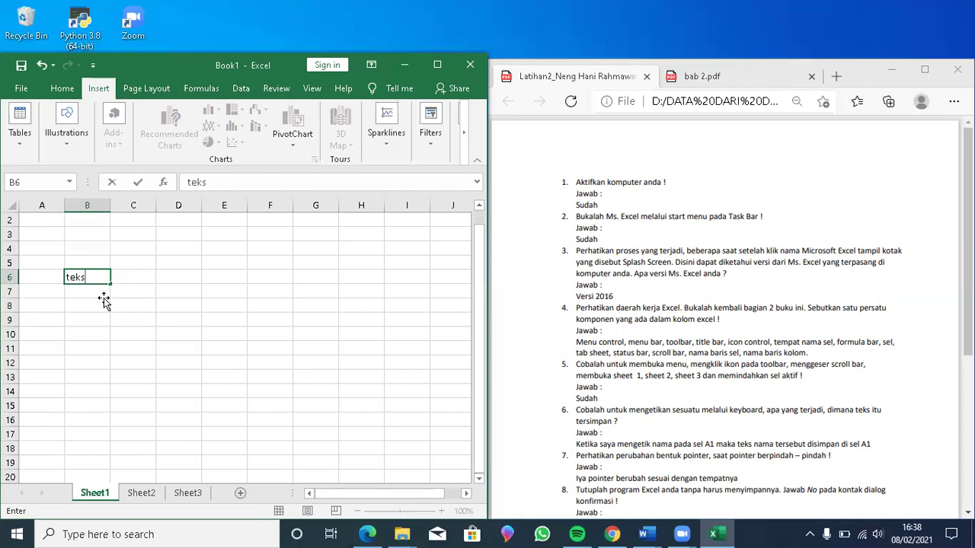
key("Return")
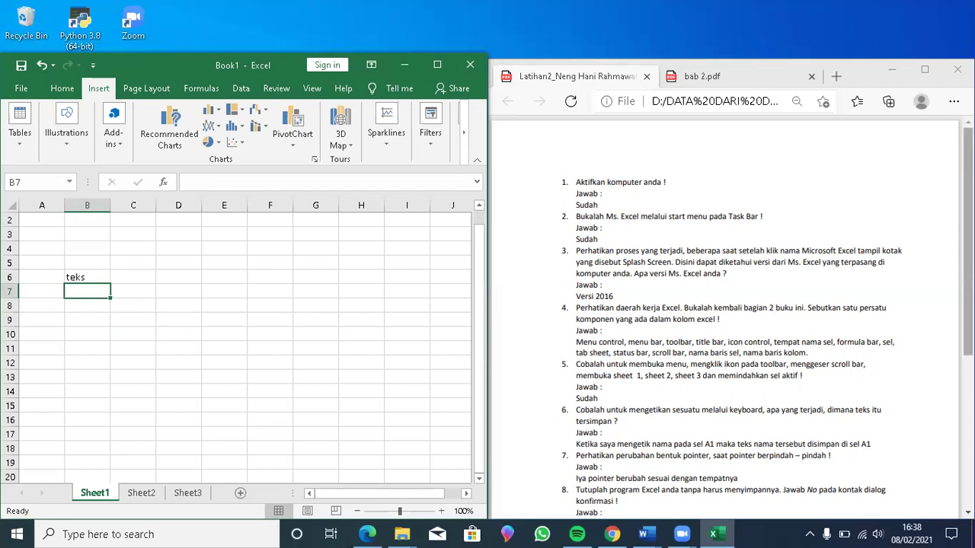
- Switch to Edge and review the remaining Latihan2 answers through question 8 on closing Excel without saving
left_click(944, 262)
scroll(945, 262, "down", 1)
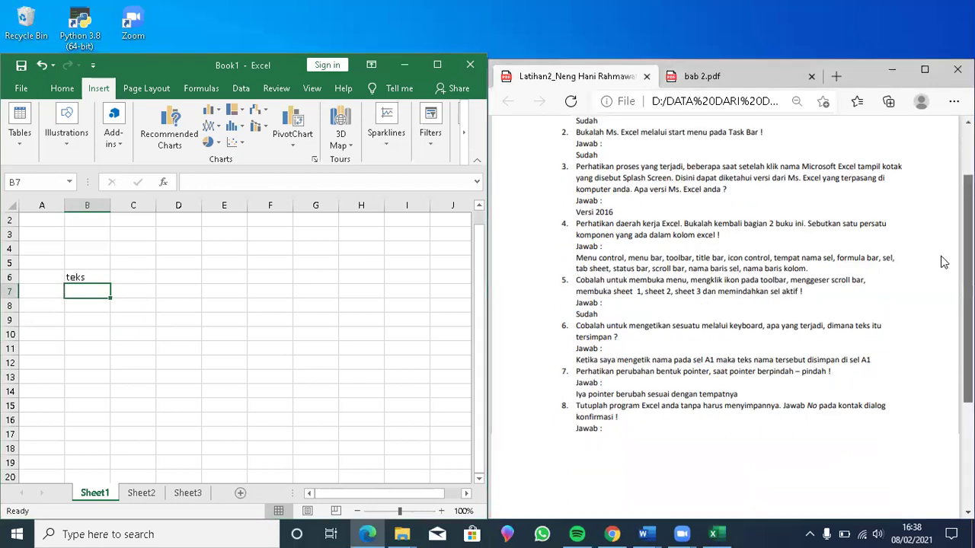
type("sudah")
left_click(101, 287)
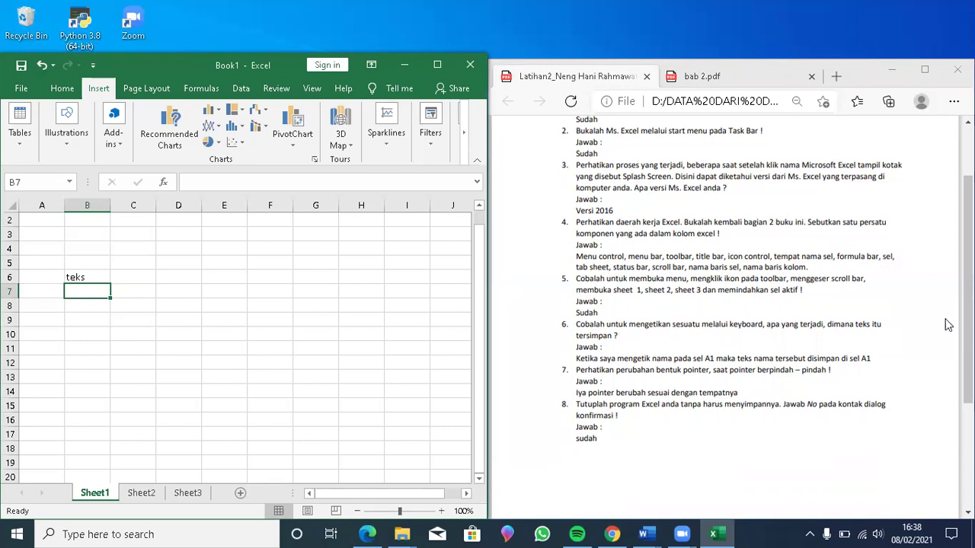
left_click_drag(948, 324, 948, 371)
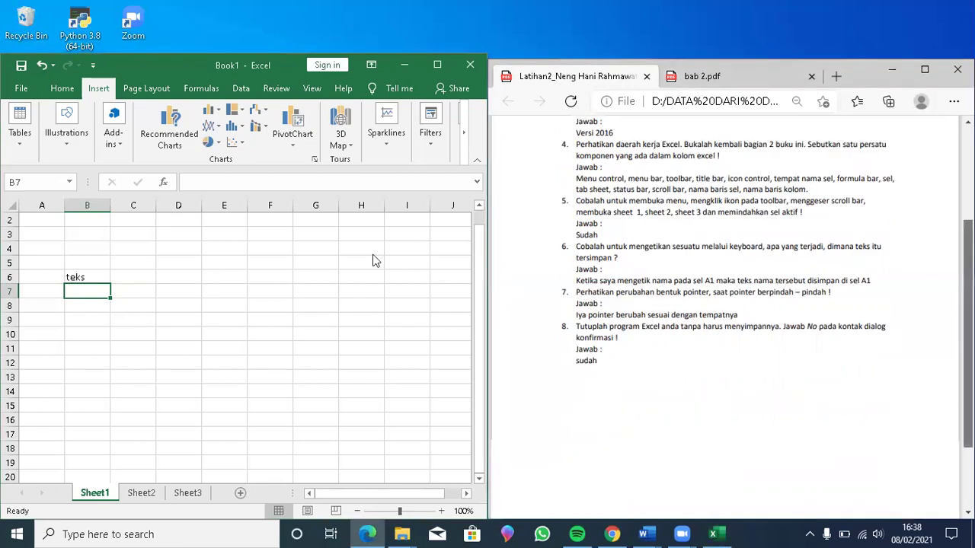
scroll(377, 258, "up", 1)
- Close the Excel workbook Book1 without saving its changes
left_click(486, 79)
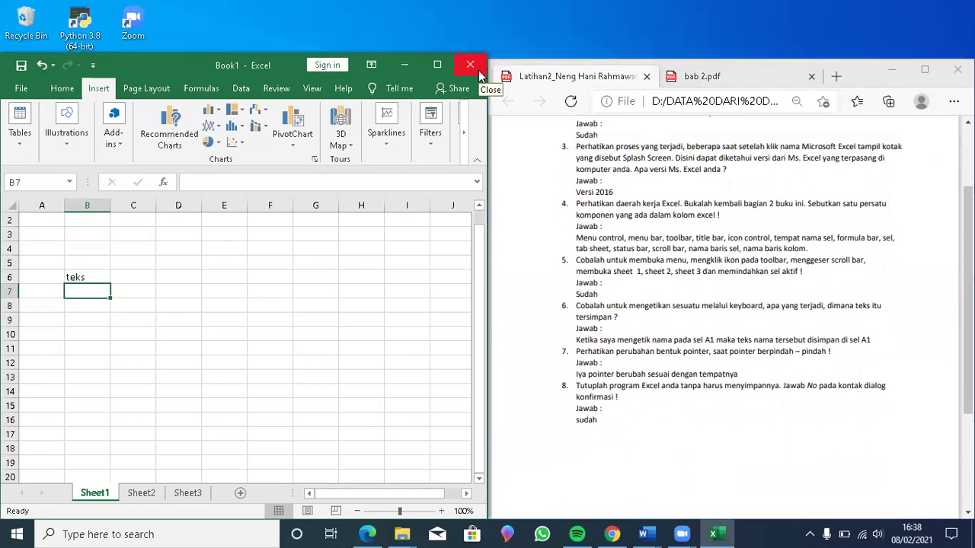
left_click(478, 76)
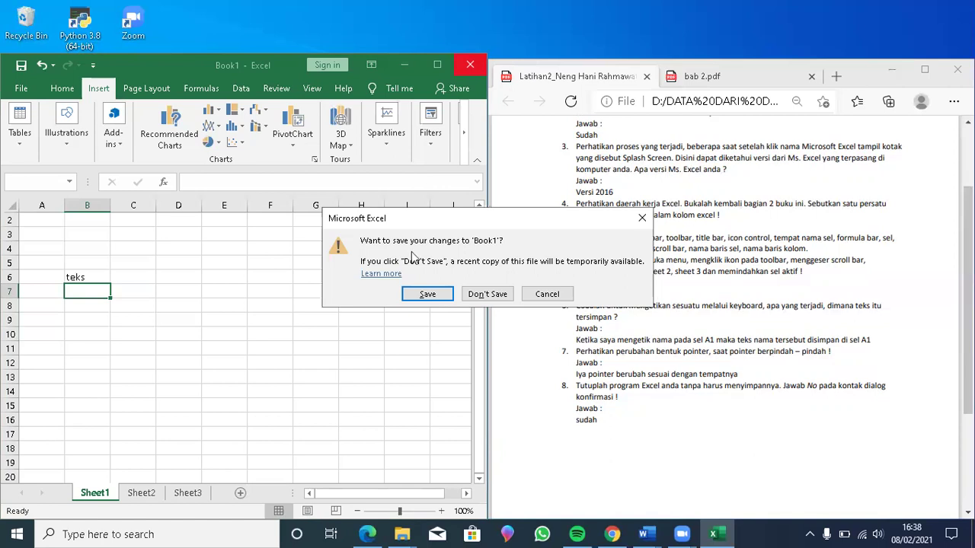
left_click(485, 296)
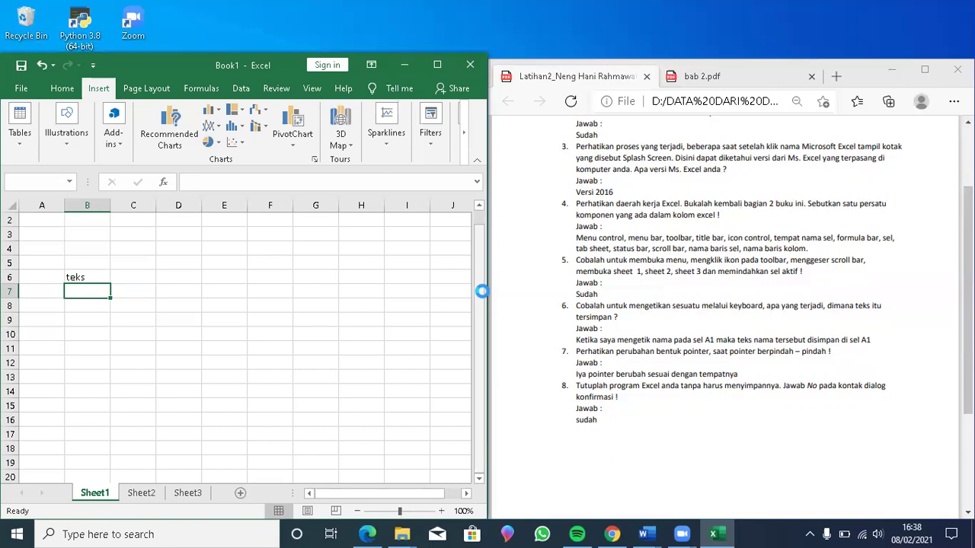